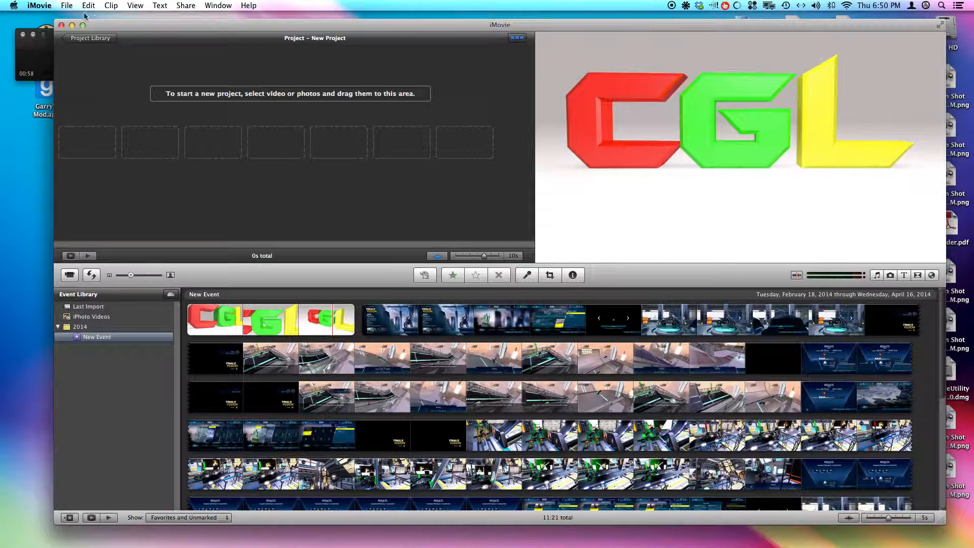
Step: Open the movie import dialog and look through the Trials Fusion folder in the Game Capture HD Library
left_click(65, 6)
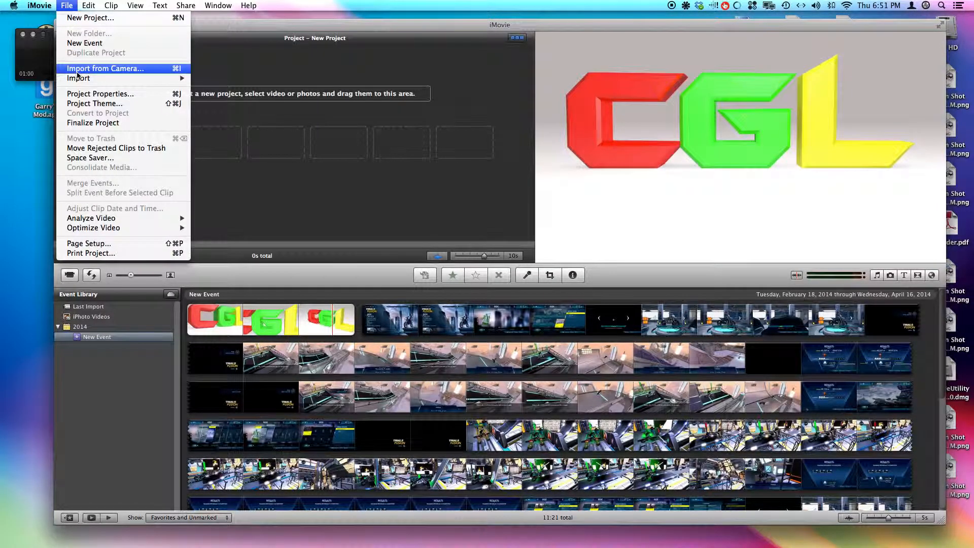
mouse_move(79, 78)
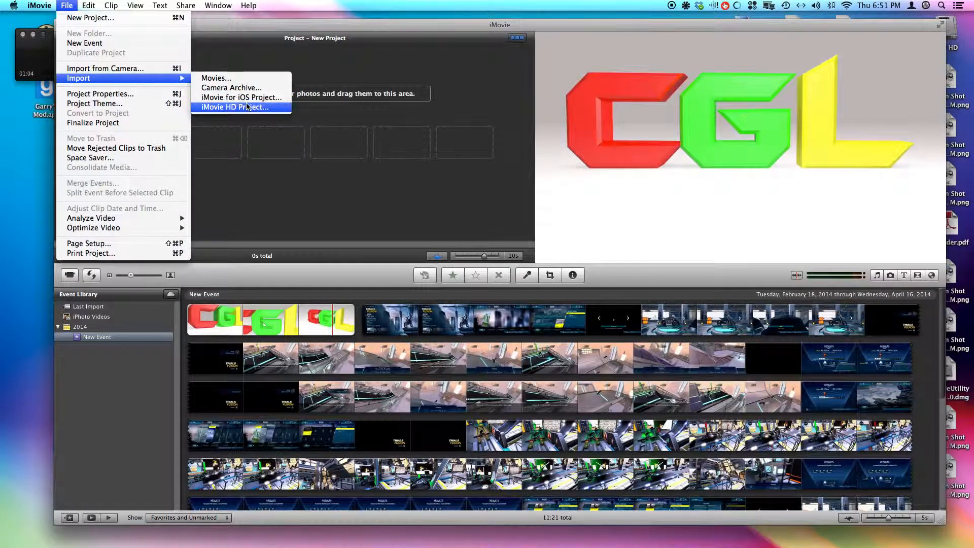
left_click(233, 79)
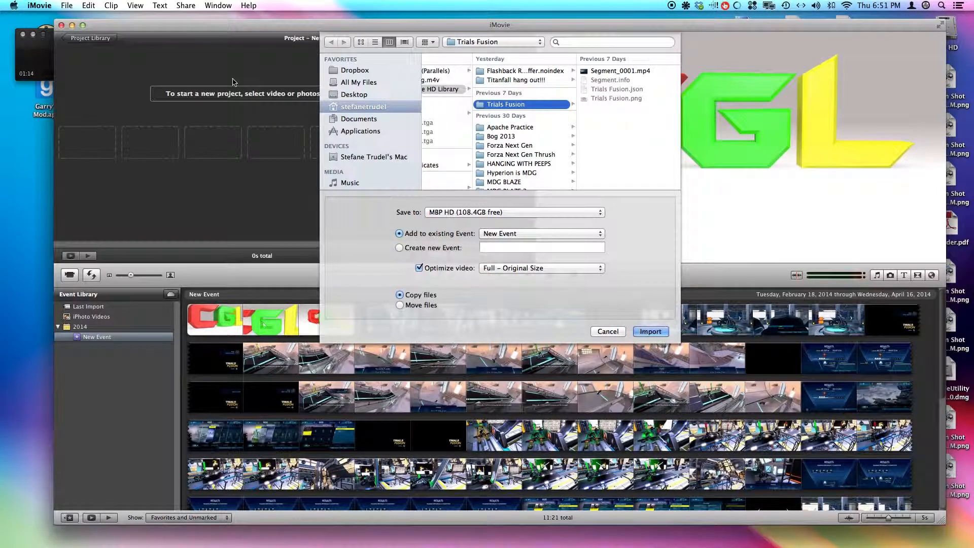
scroll(507, 136, "down", 1)
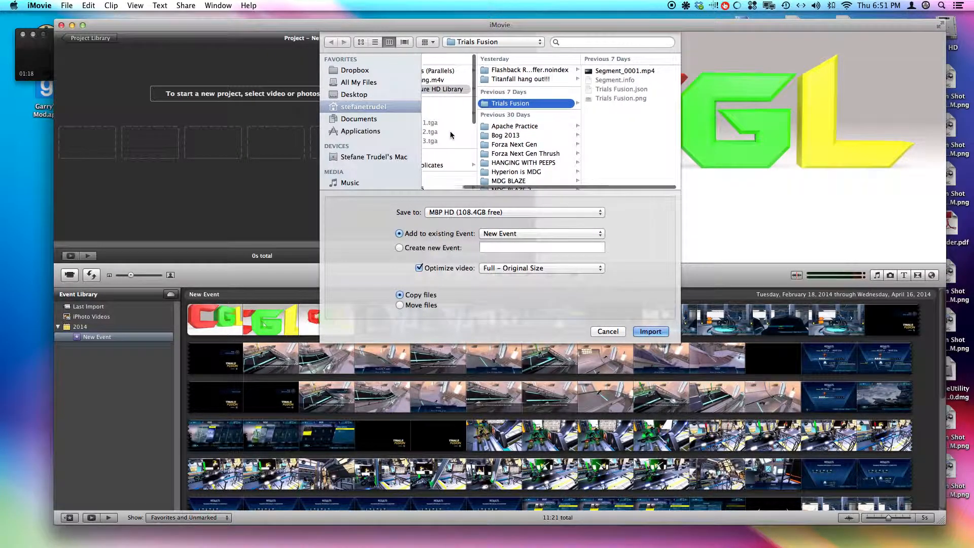
scroll(455, 126, "left", 3)
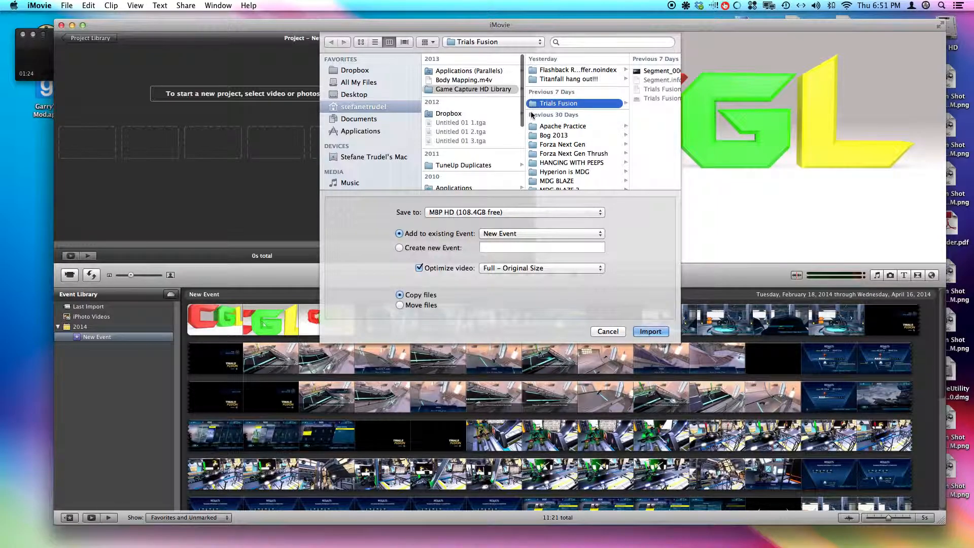
scroll(531, 115, "right", 3)
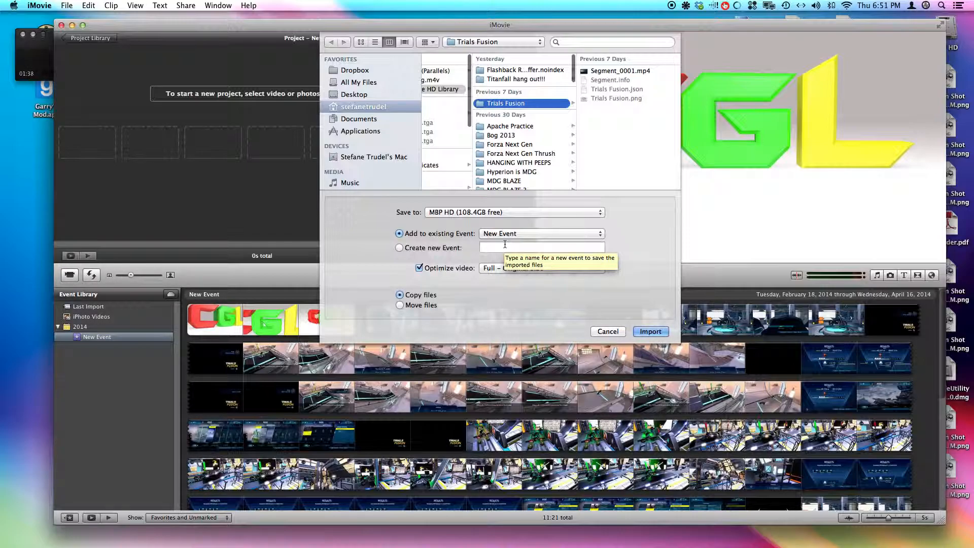
Step: Try naming a new event for the import, clear the name and return to the existing New Event
left_click(400, 248)
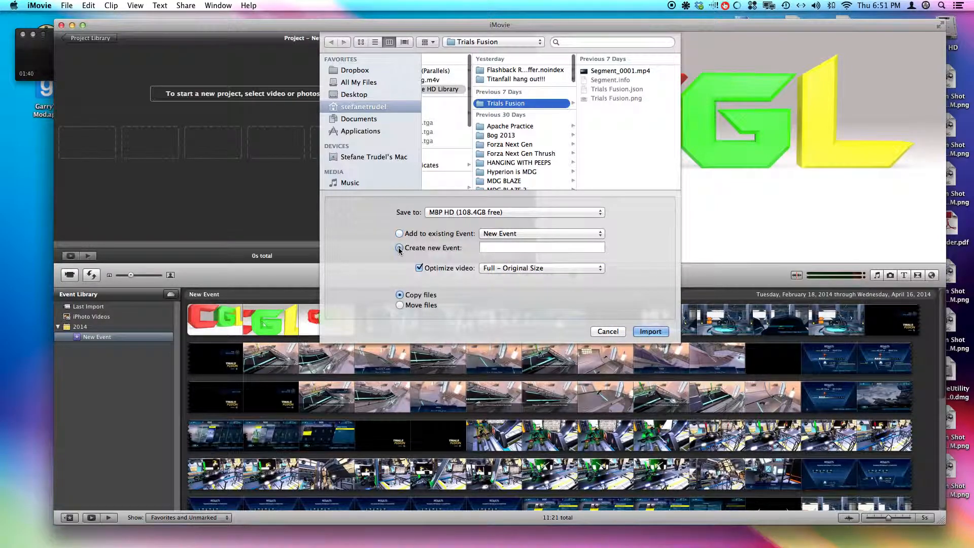
left_click(498, 250)
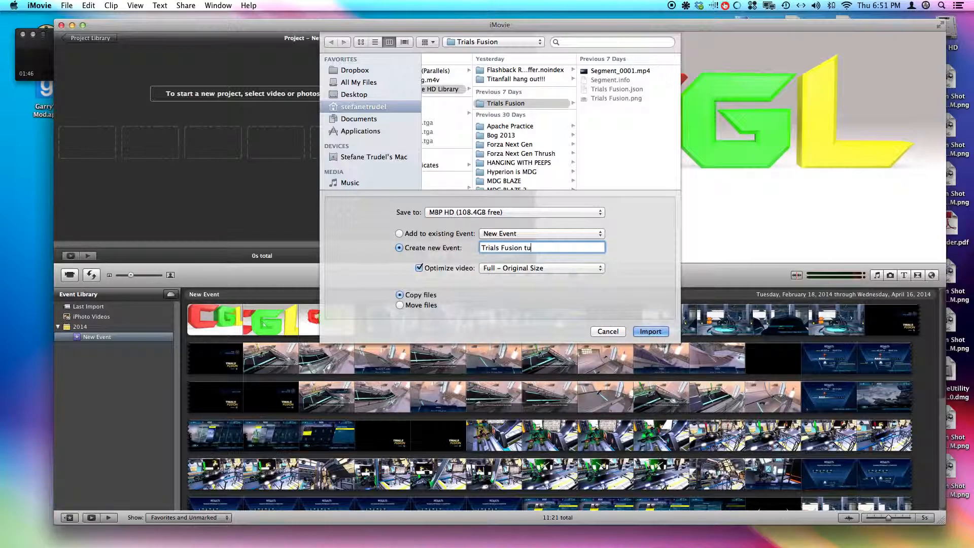
key("BackSpace")
key("BackSpace")
key("BackSpace")
key("BackSpace")
key("BackSpace")
key("BackSpace")
key("BackSpace")
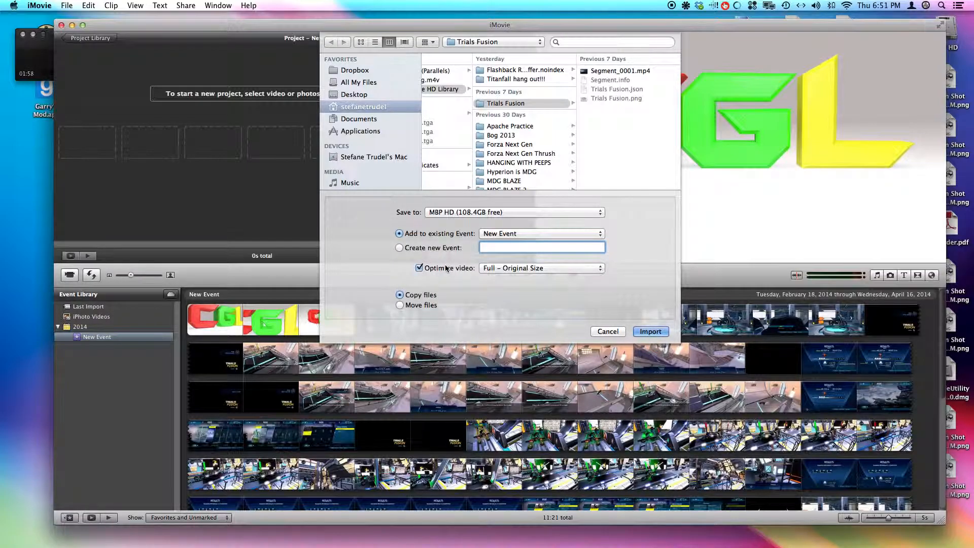
Step: Review the video optimization sizes, keep Full – Original Size, and cancel the import
left_click(551, 272)
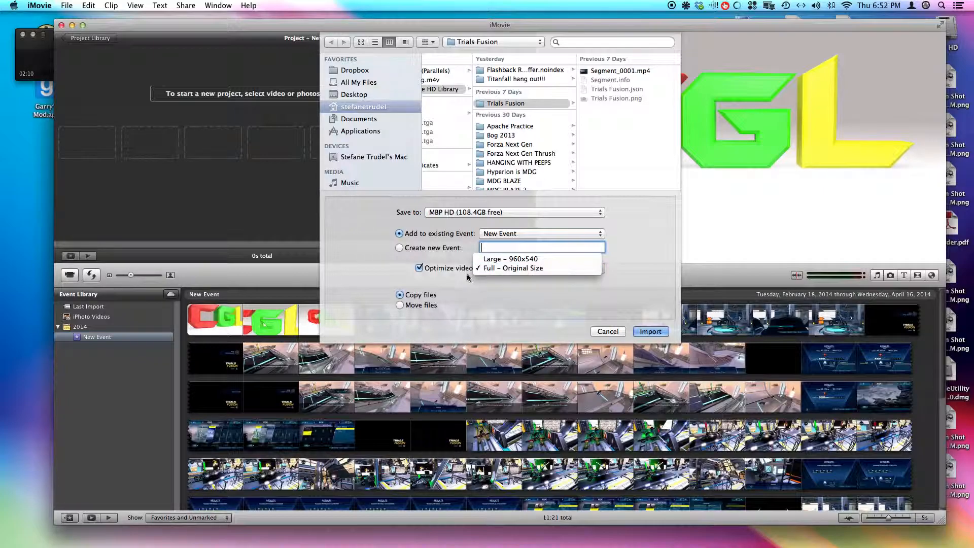
left_click(507, 270)
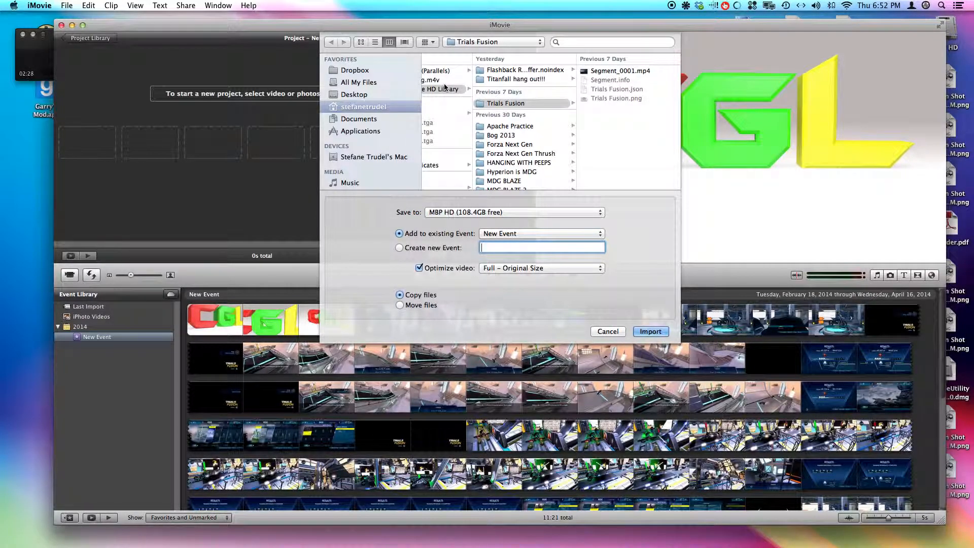
left_click(606, 331)
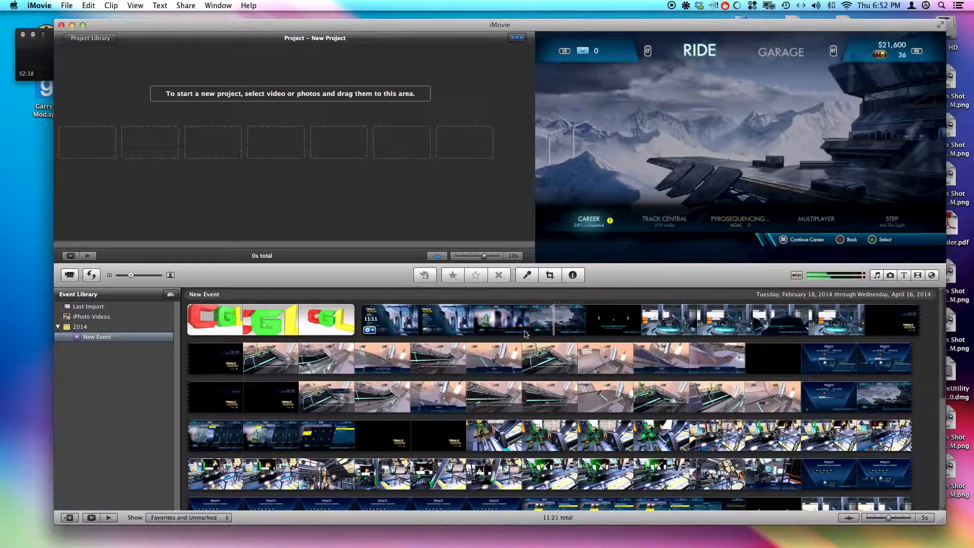
Step: Select the entire Trials Fusion gameplay clip in the event and add it to the empty project
right_click(500, 322)
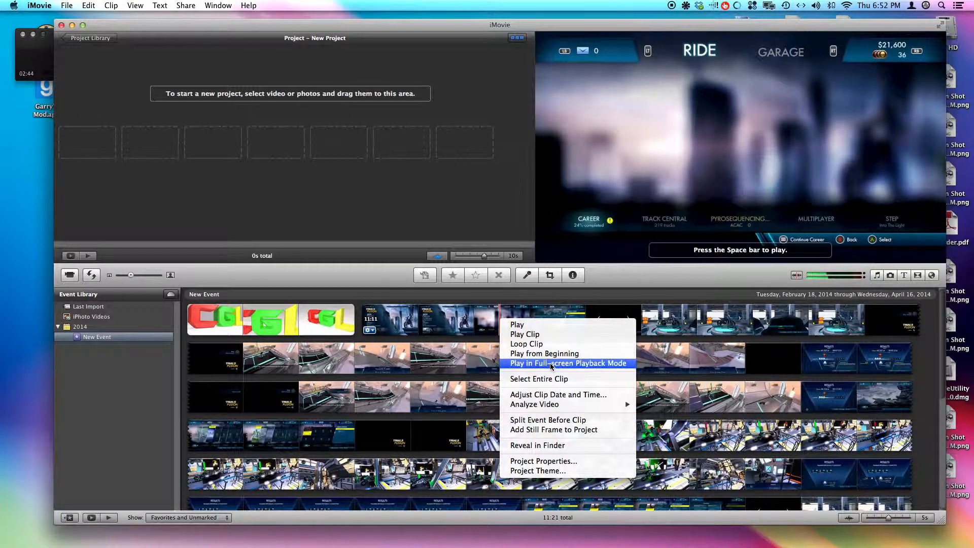
left_click(554, 379)
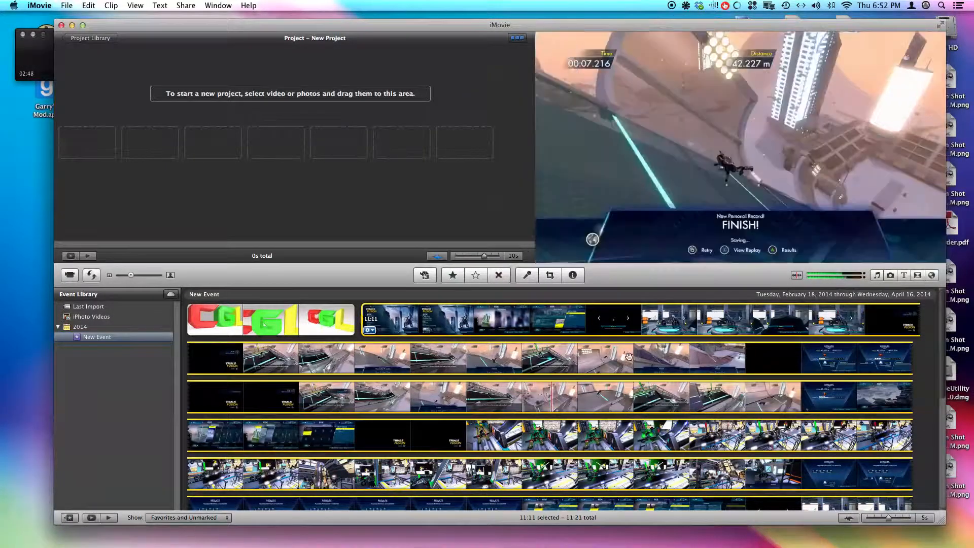
scroll(586, 391, "down", 10)
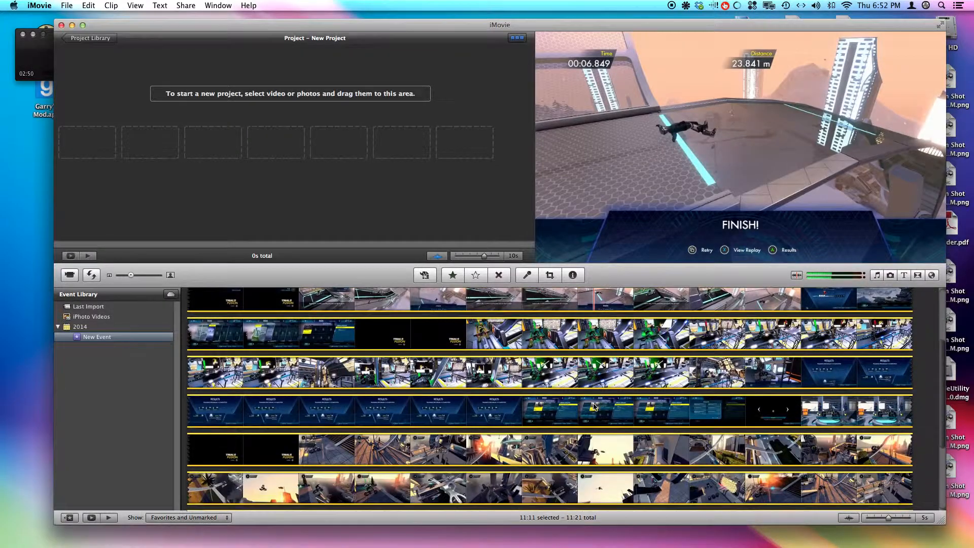
scroll(545, 444, "up", 10)
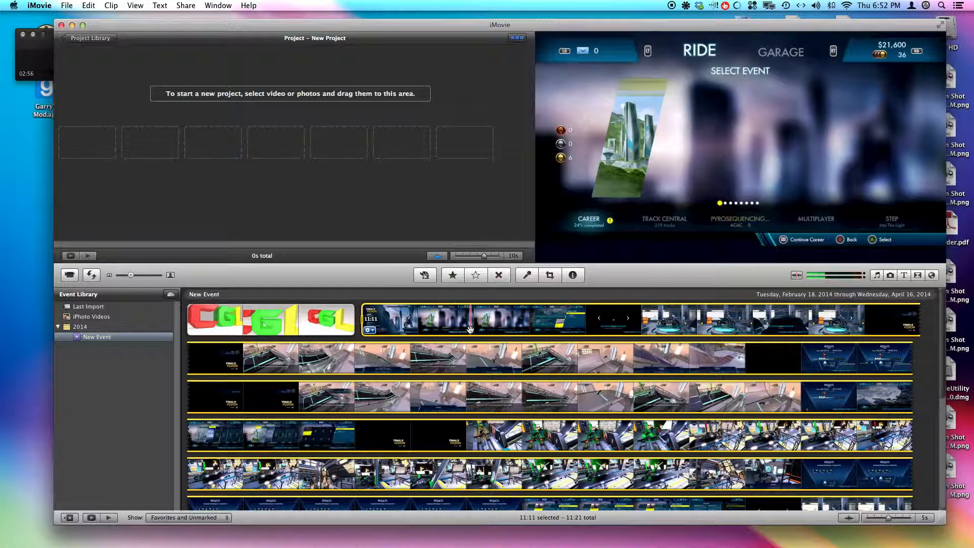
left_click_drag(471, 330, 242, 150)
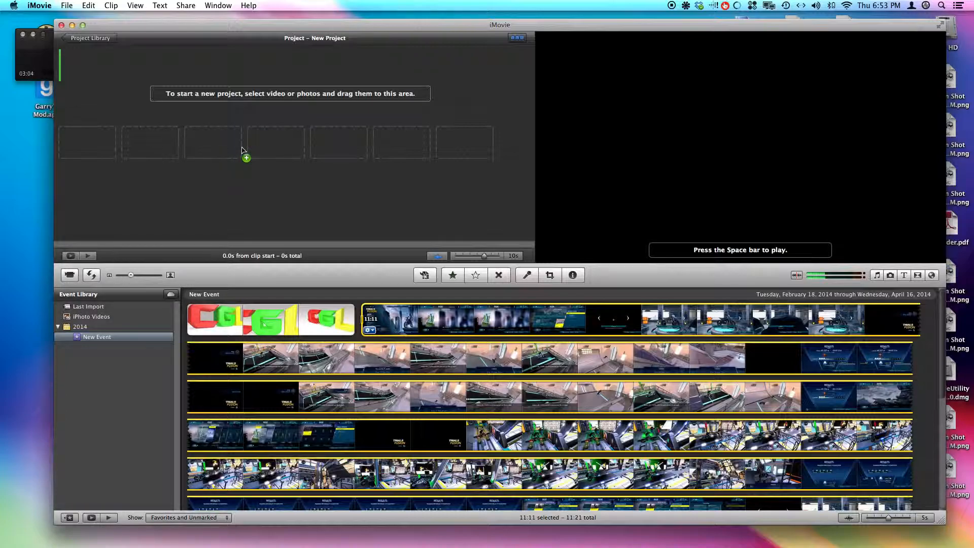
left_click_drag(242, 150, 242, 150)
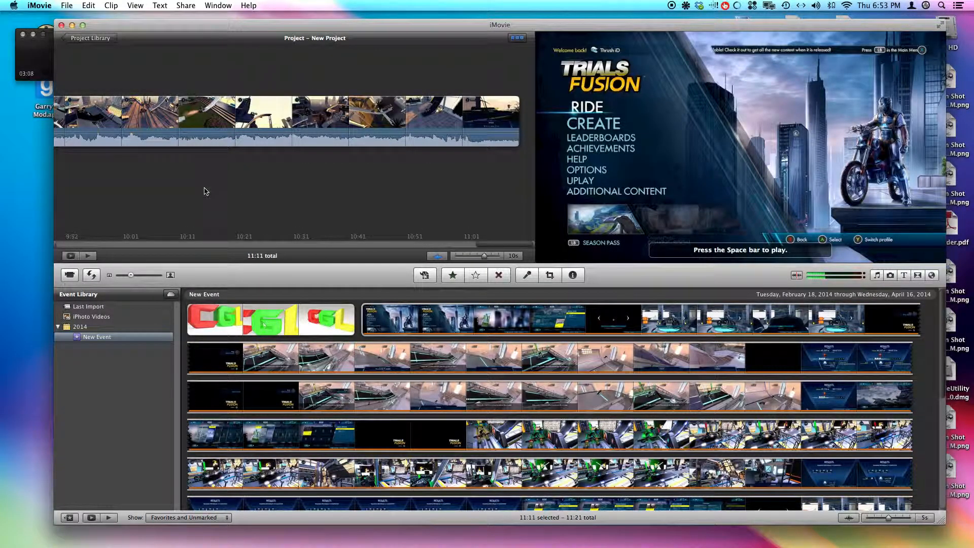
Step: Hide the project clip's audio waveforms and show them again
key("space")
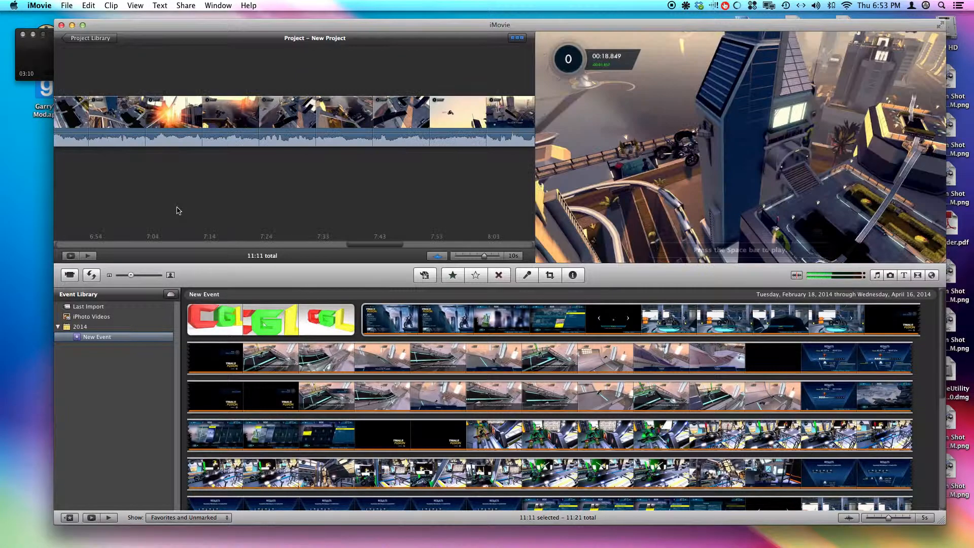
key("space")
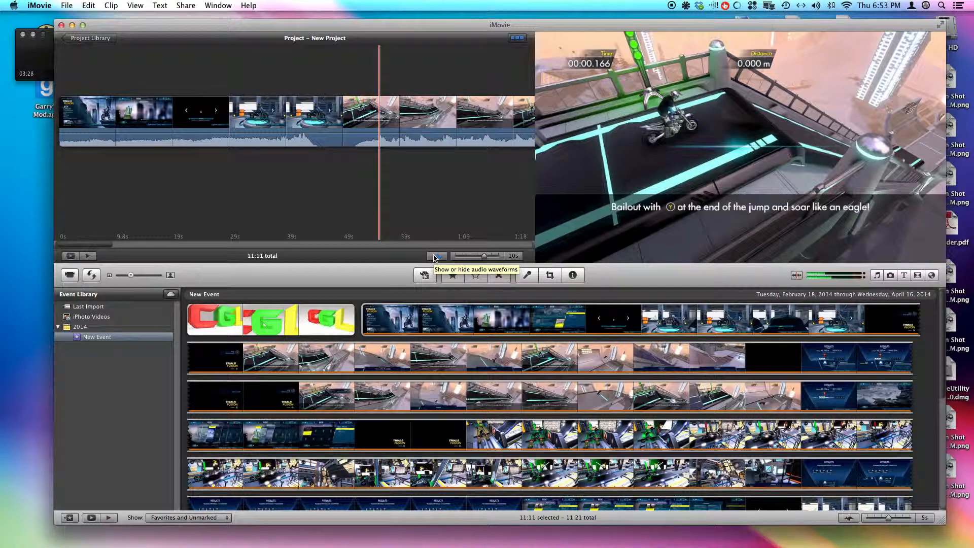
left_click(435, 256)
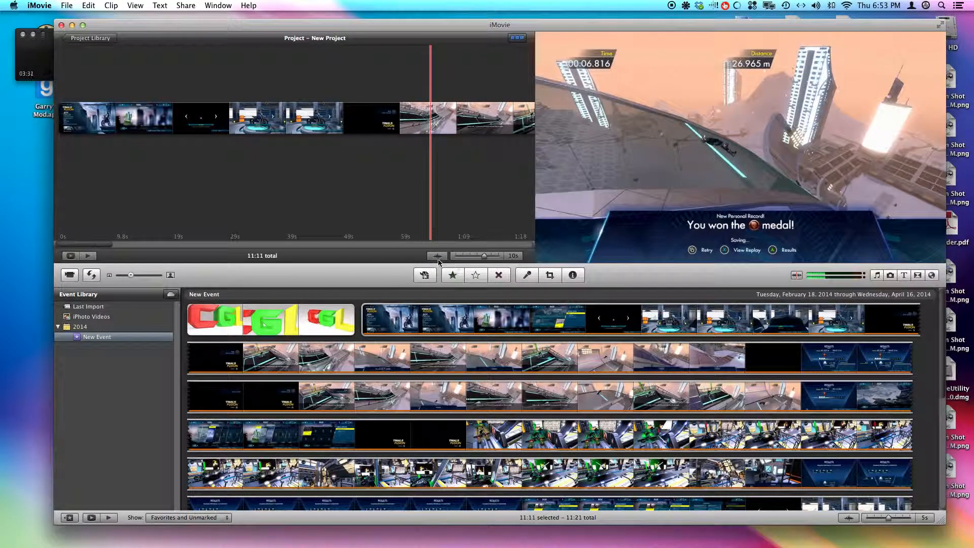
left_click(437, 258)
left_click(438, 258)
left_click(438, 260)
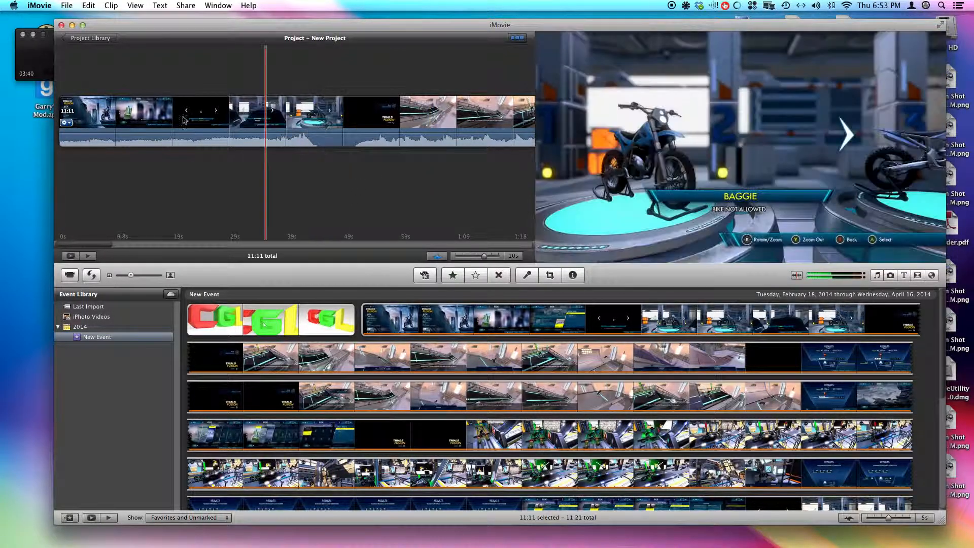
Step: Look through the available titles, transitions, and maps and backgrounds for the project
scroll(365, 150, "right", 10)
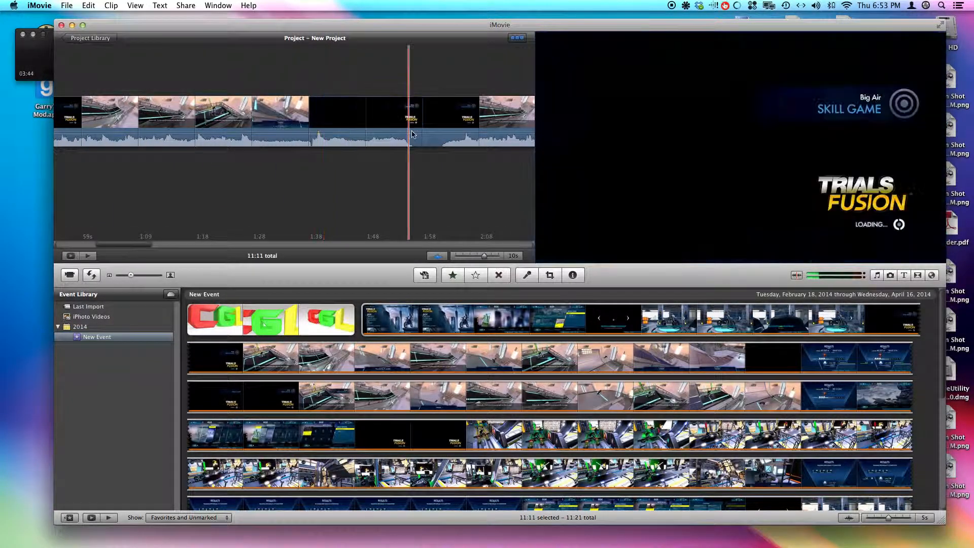
scroll(386, 137, "right", 5)
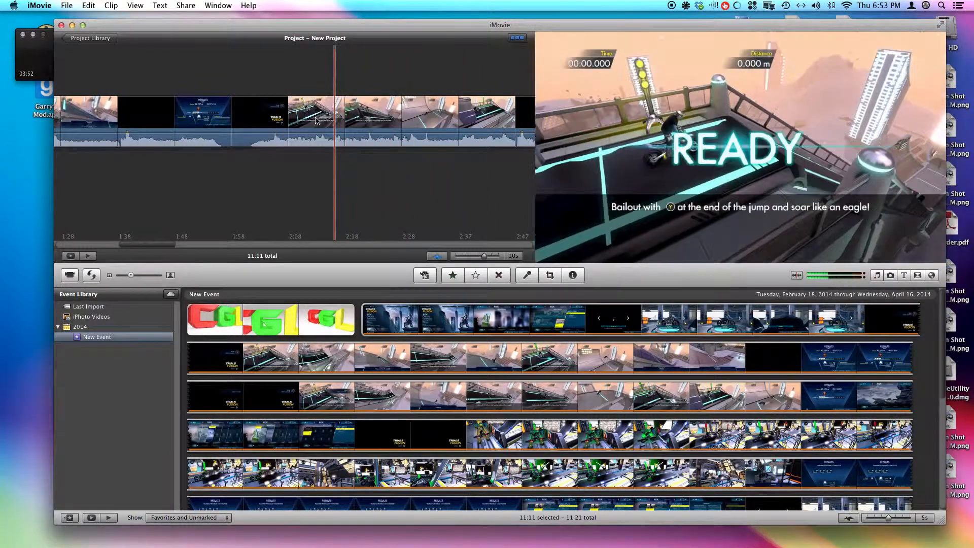
scroll(274, 119, "left", 5)
scroll(274, 119, "left", 5)
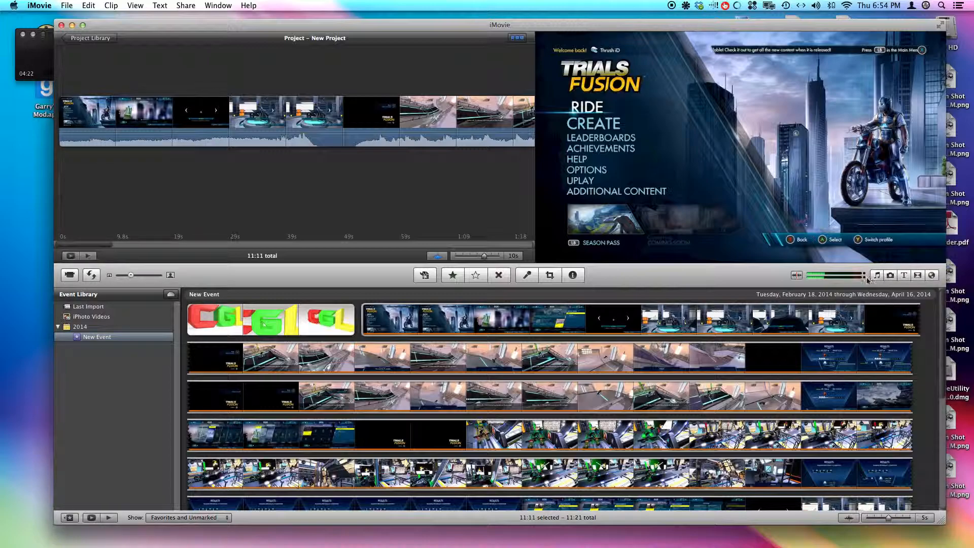
left_click(904, 276)
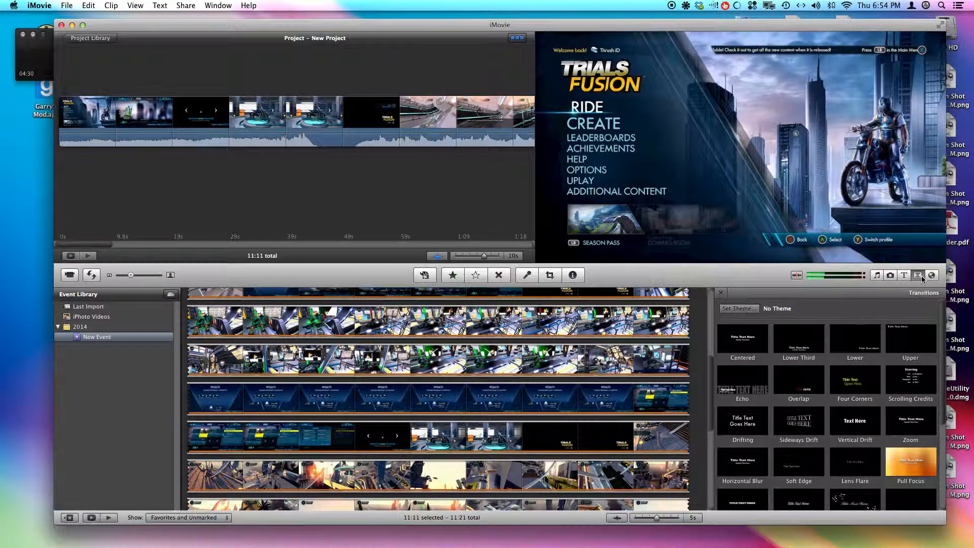
left_click(921, 276)
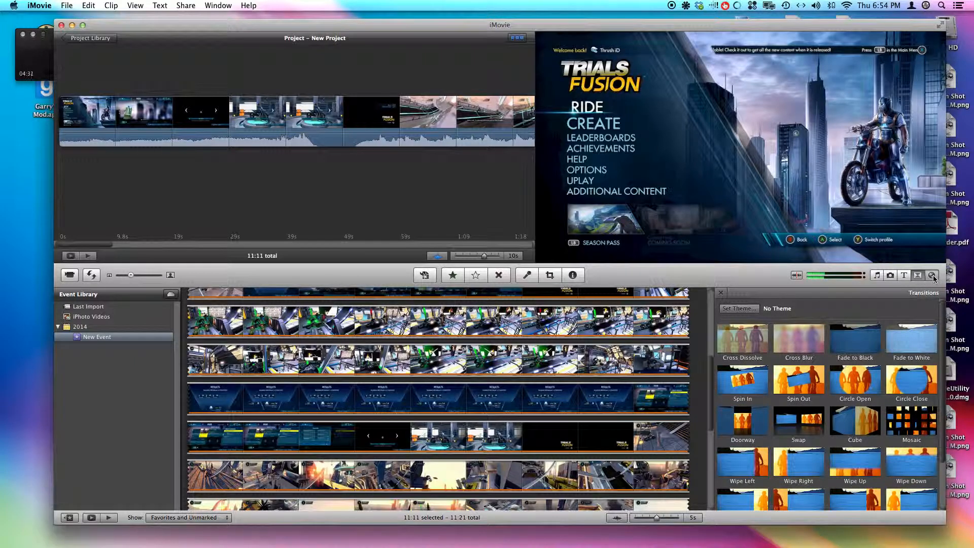
left_click(933, 275)
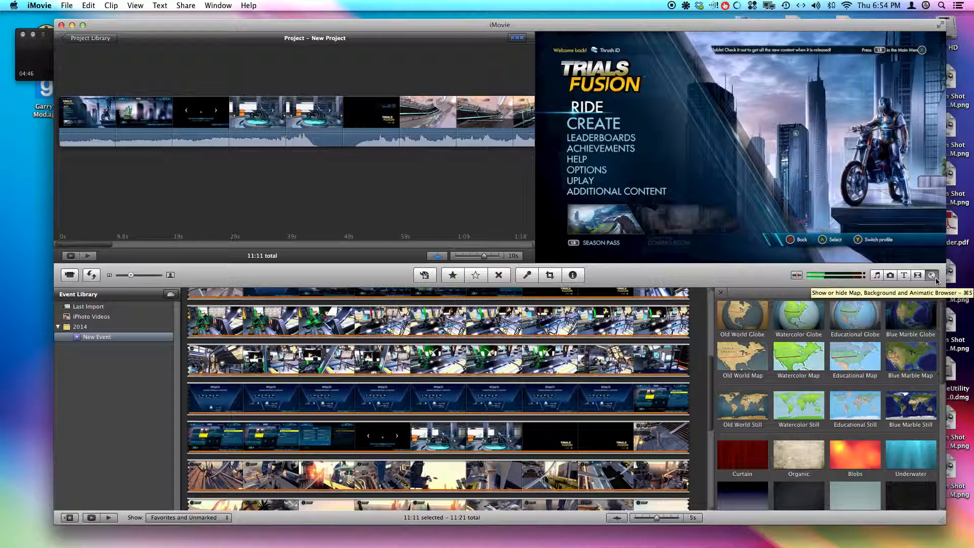
Step: Add an Overlap title before the gameplay clip at the project's start, using the Industrial background
left_click(904, 276)
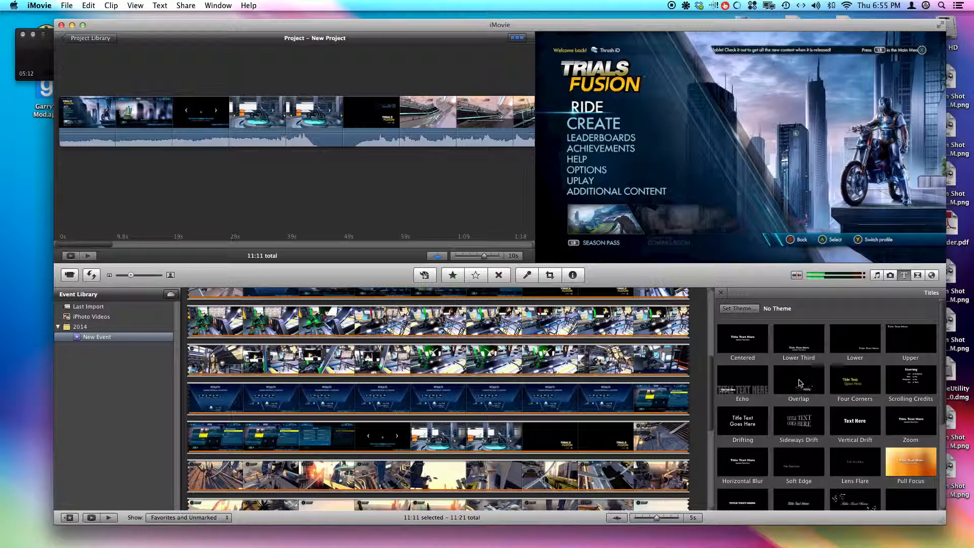
left_click_drag(800, 382, 57, 132)
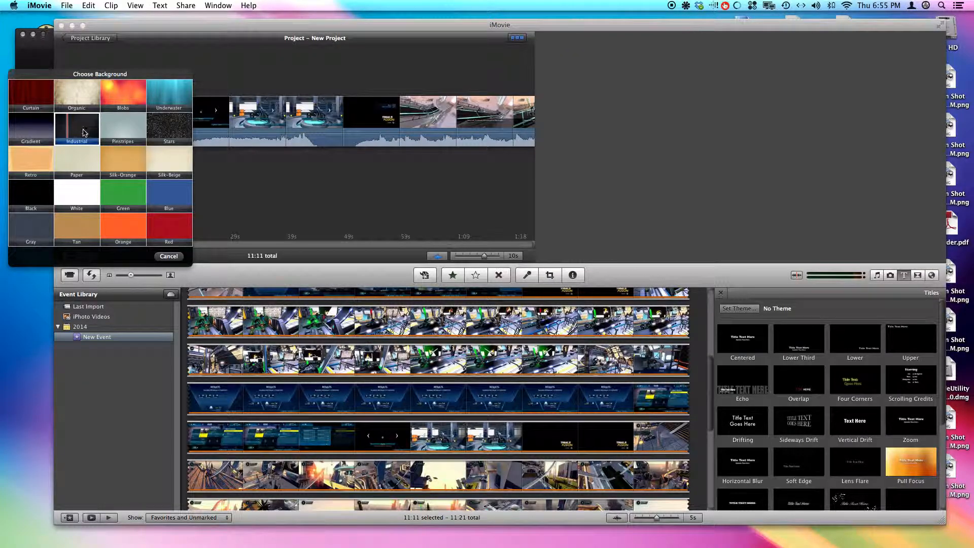
left_click(84, 133)
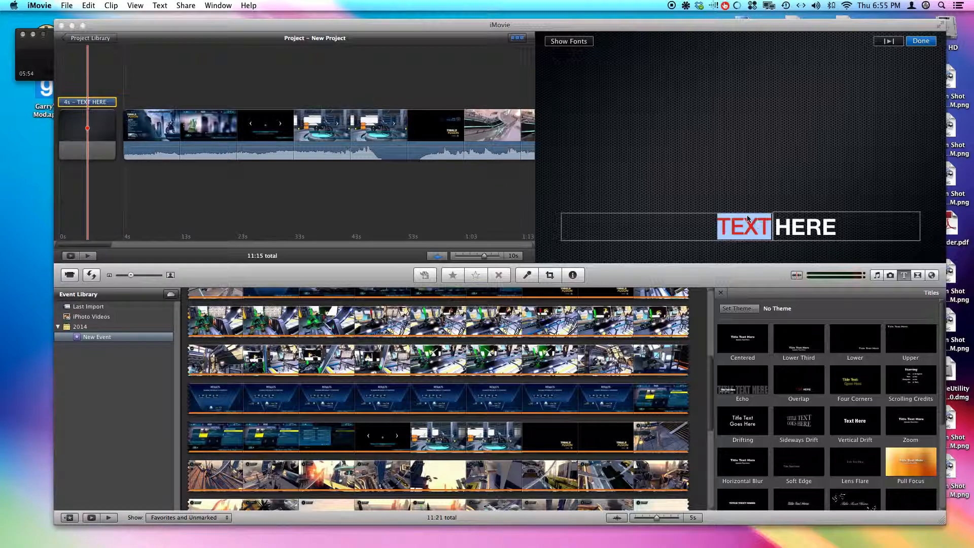
Step: Replace the opening title's placeholder text with "Trials" for the red word and "Fusion" for the white word
left_click(100, 135)
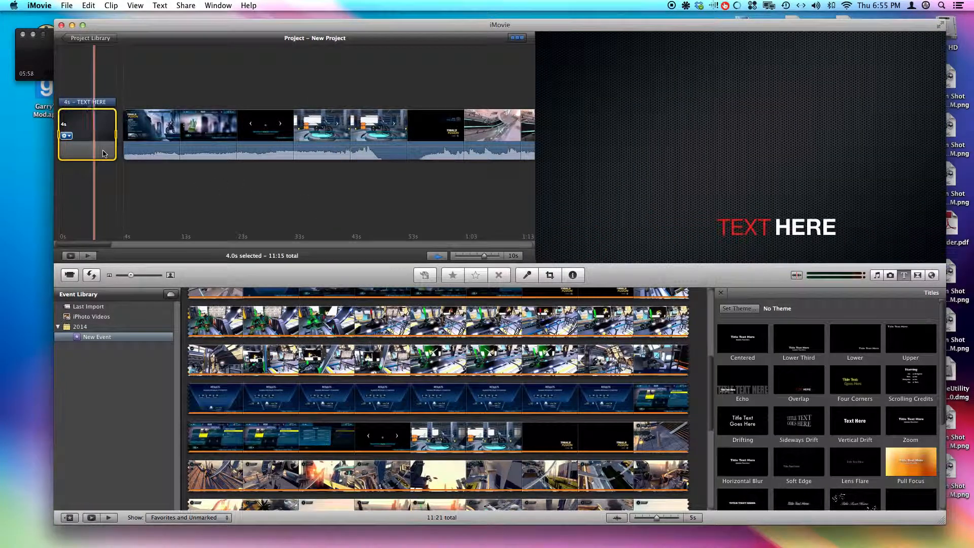
left_click(99, 103)
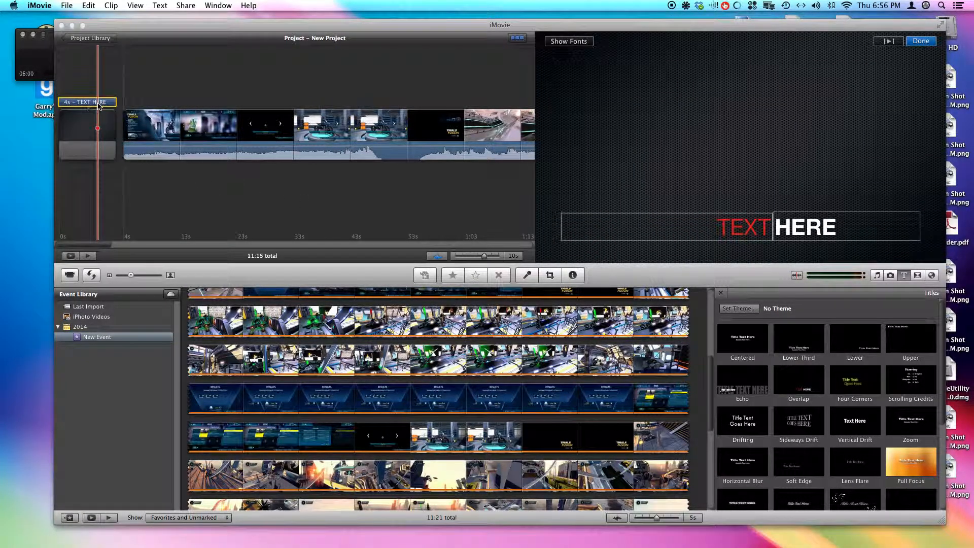
double_click(748, 229)
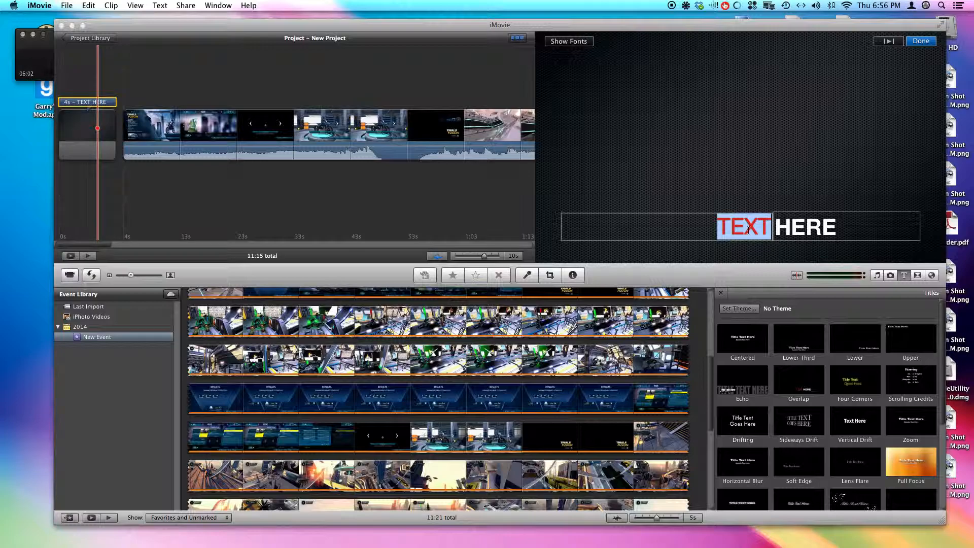
type("Trial")
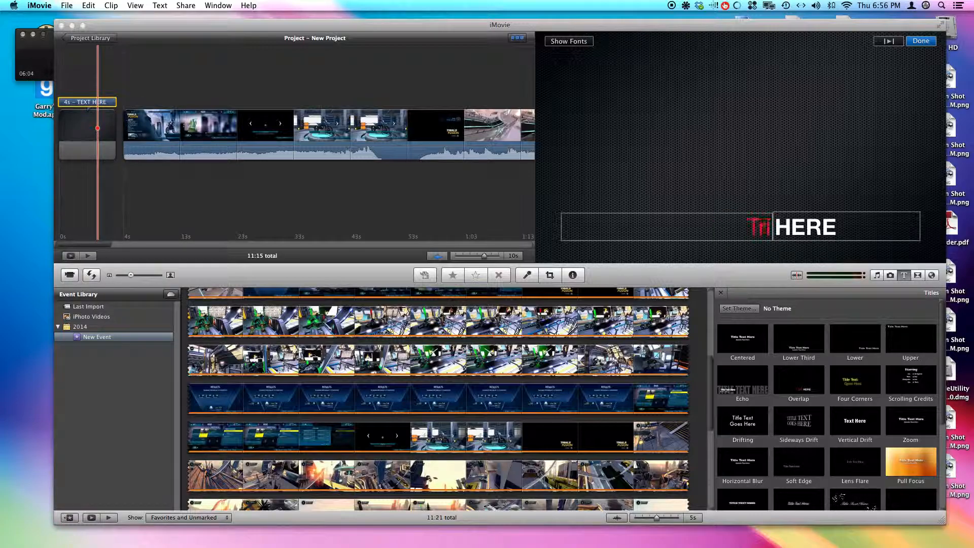
type("s")
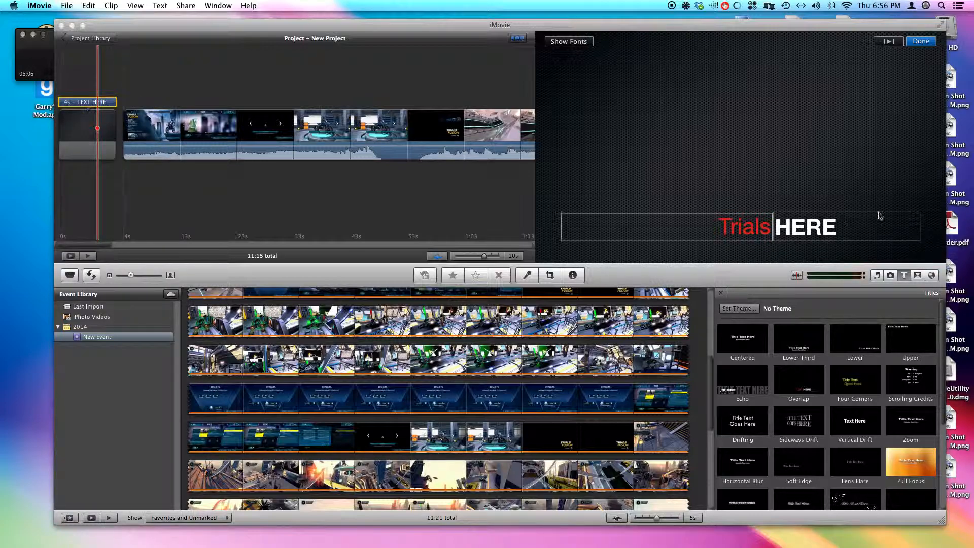
double_click(807, 226)
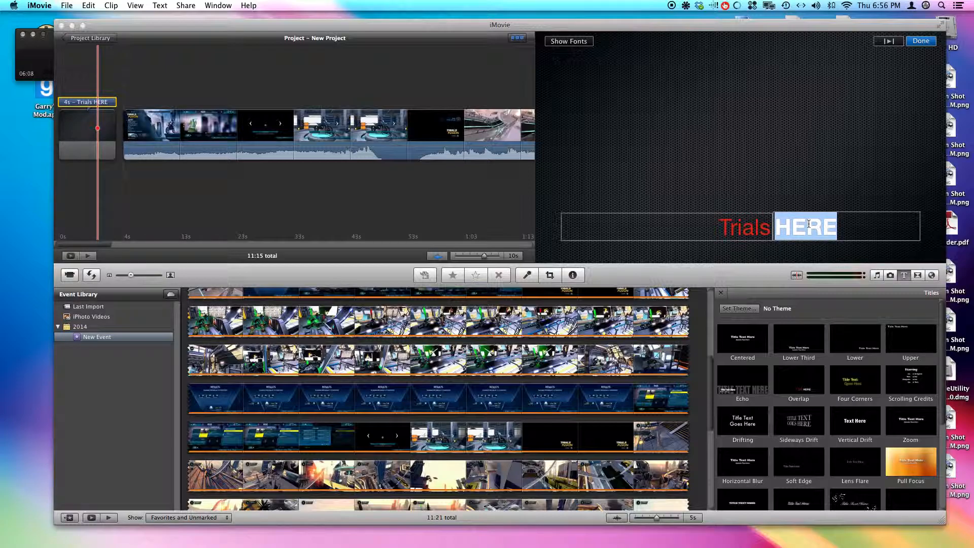
type("Fusion")
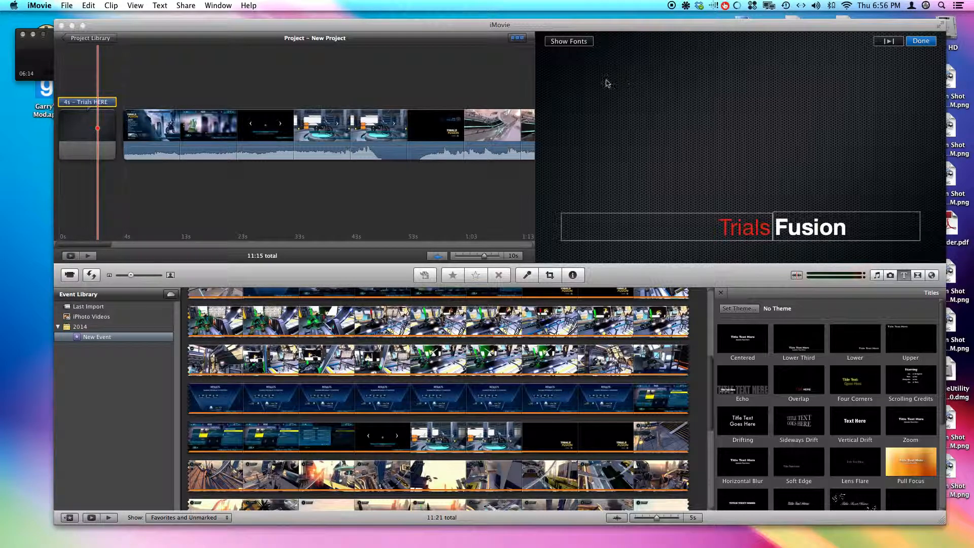
Step: Look over the font and colour choices for the opening title, then finish editing the title
left_click(570, 44)
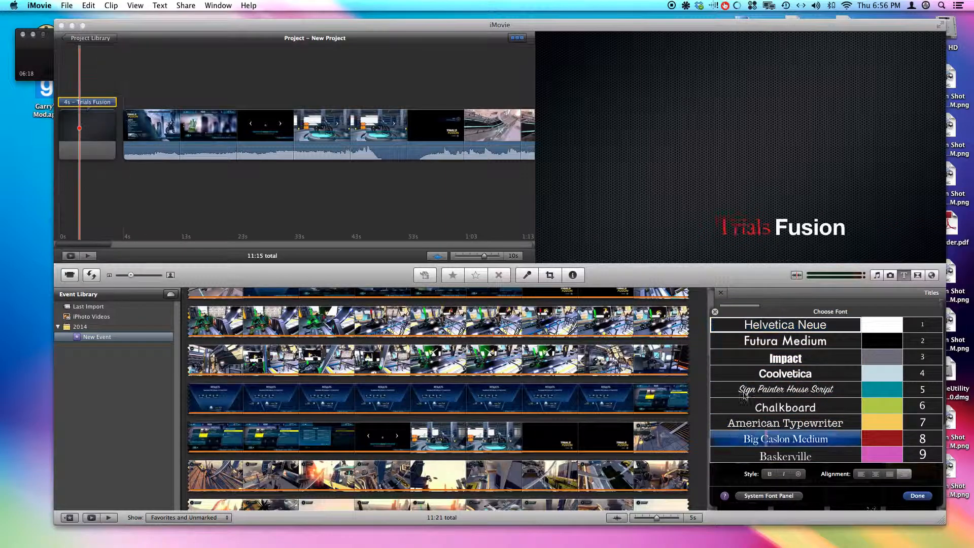
left_click(882, 438)
left_click(917, 495)
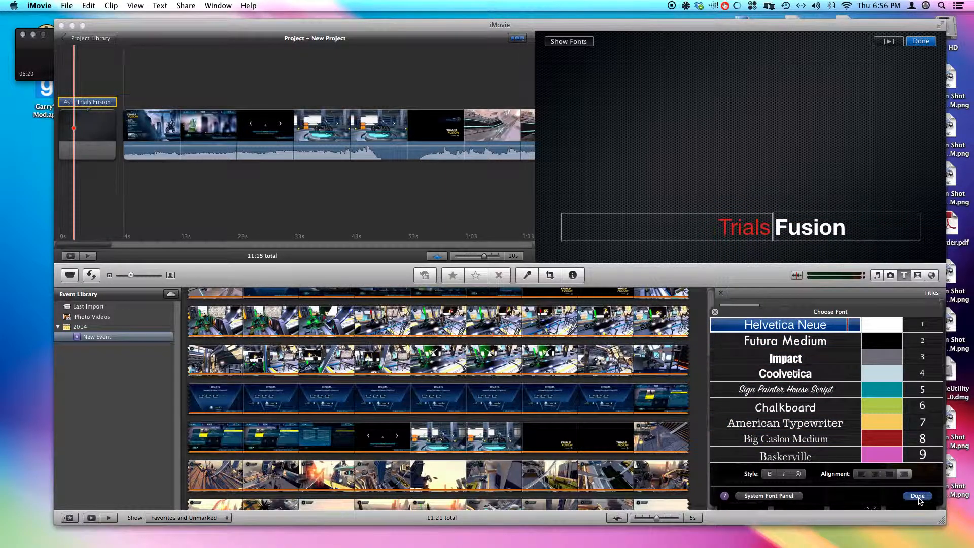
left_click(922, 41)
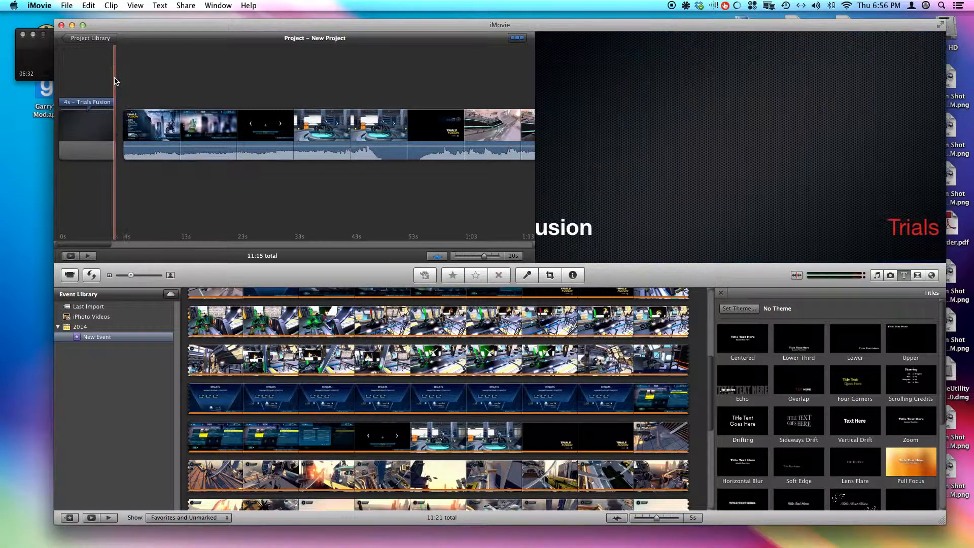
Step: Play the opening title through to the start of the gameplay clip to preview how it runs
key("space")
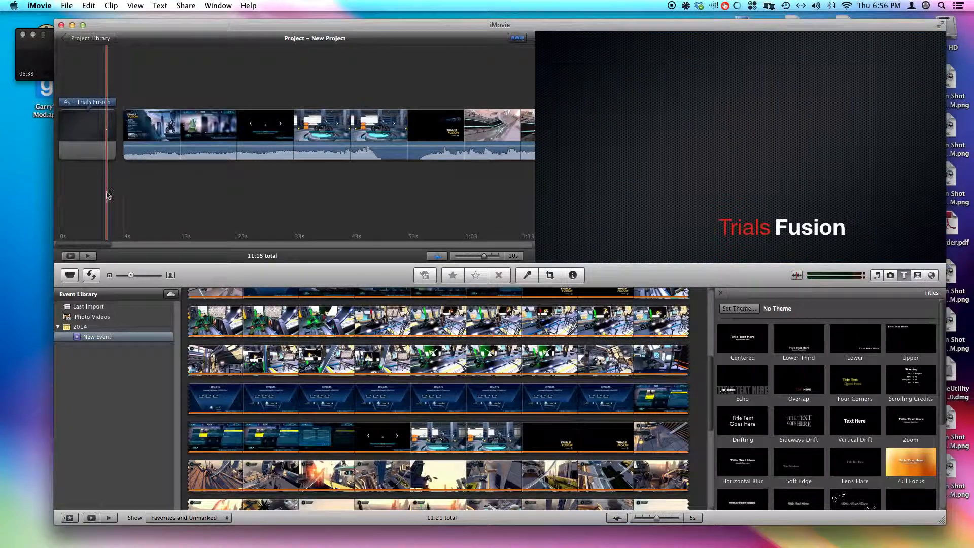
left_click(93, 259)
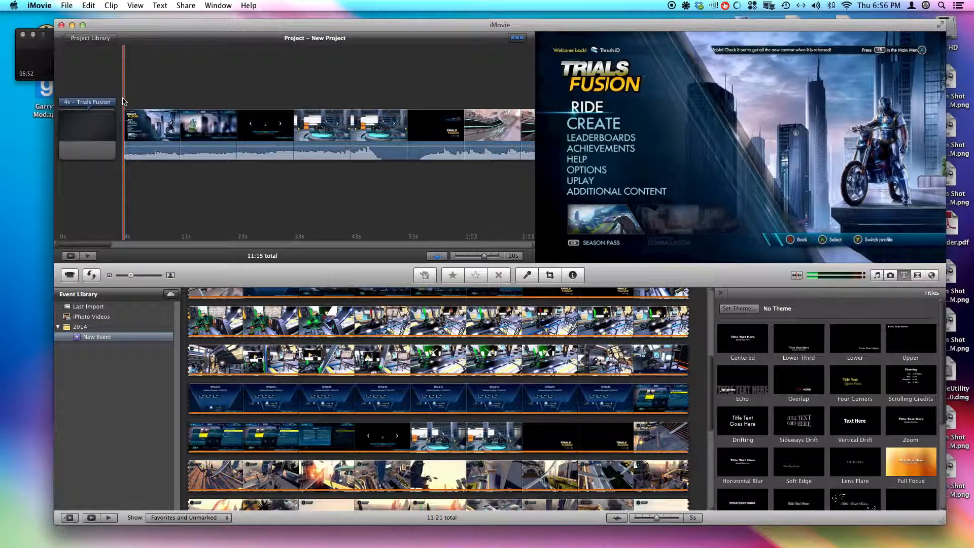
key("space")
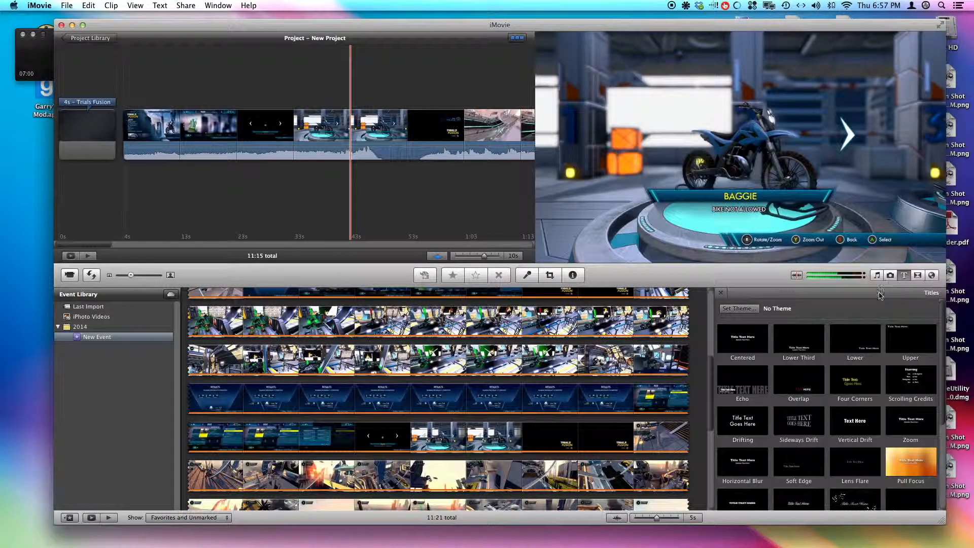
Step: Add a Cross Dissolve transition between the opening title and the gameplay clip
left_click(919, 276)
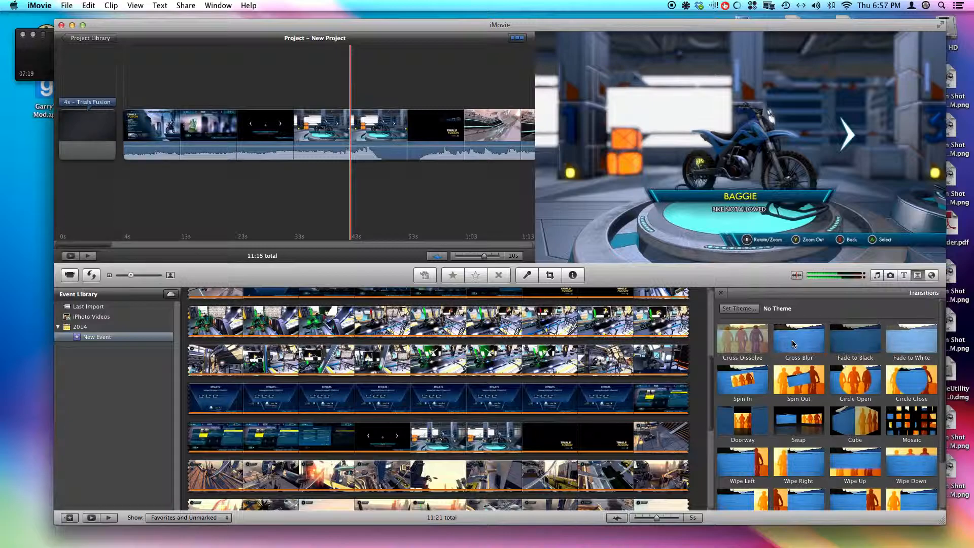
left_click(750, 346)
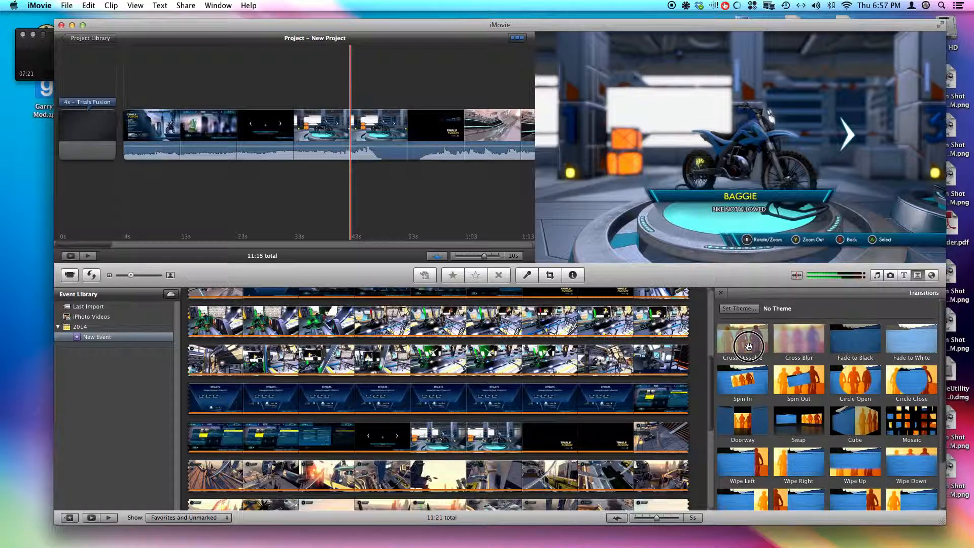
left_click_drag(749, 346, 127, 133)
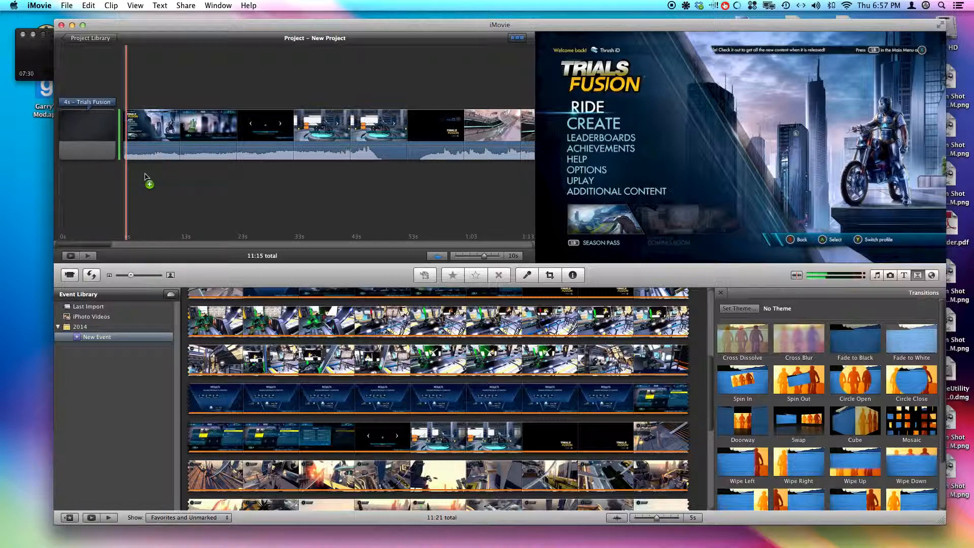
left_click_drag(145, 176, 146, 176)
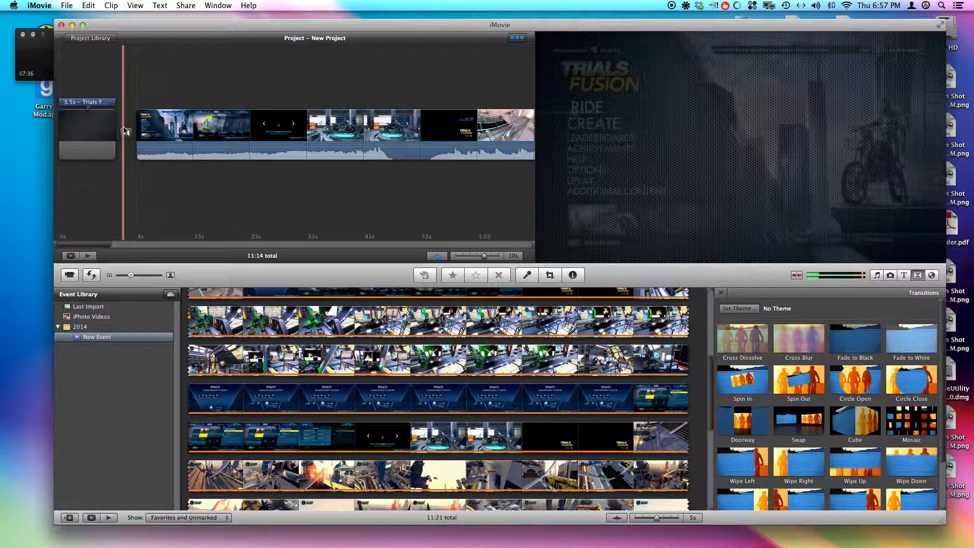
Step: Review the Cross Dissolve transition's duration, overlap and type settings without changing them
left_click(126, 133)
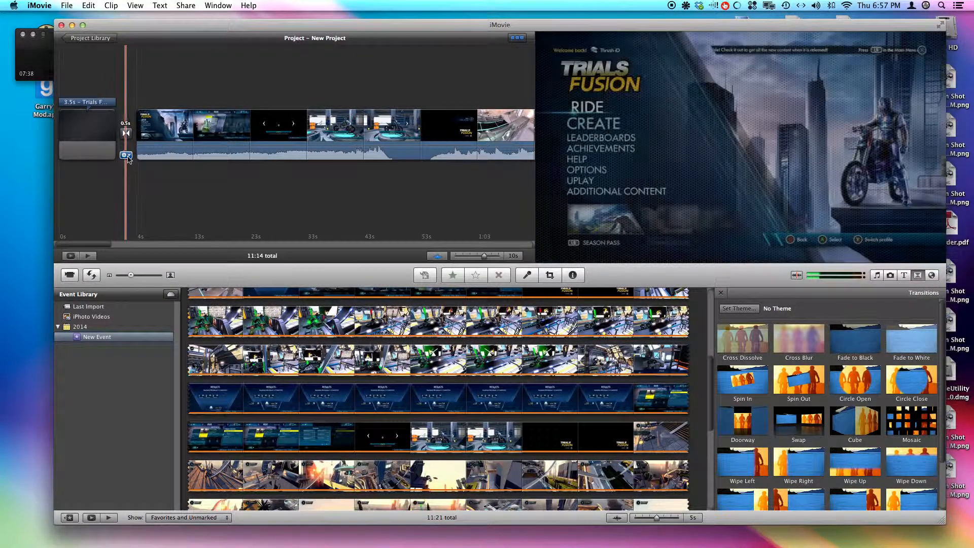
left_click(125, 155)
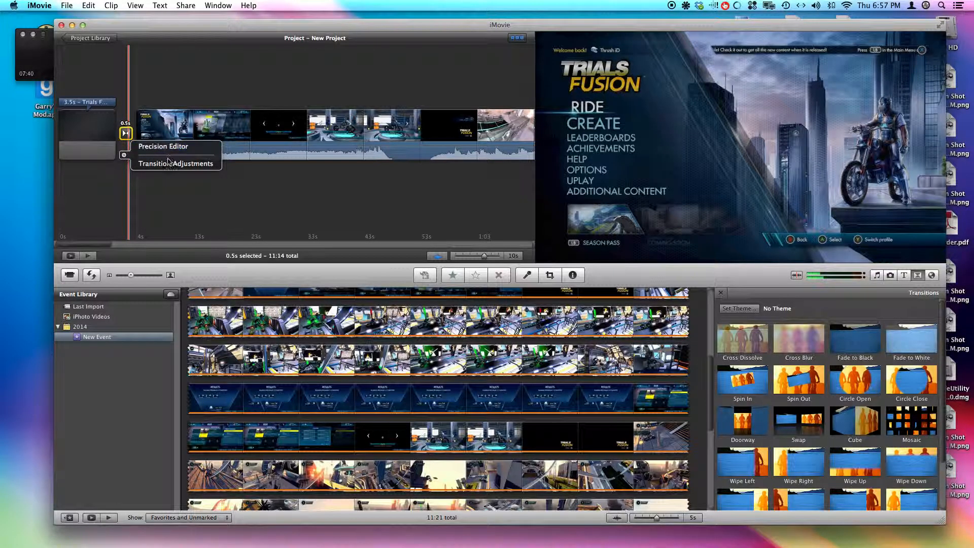
left_click(192, 163)
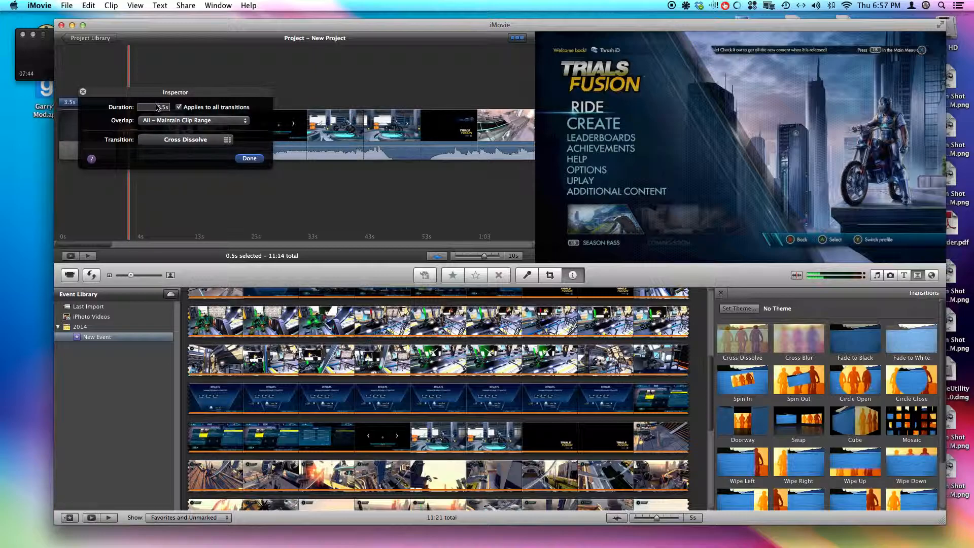
left_click(227, 125)
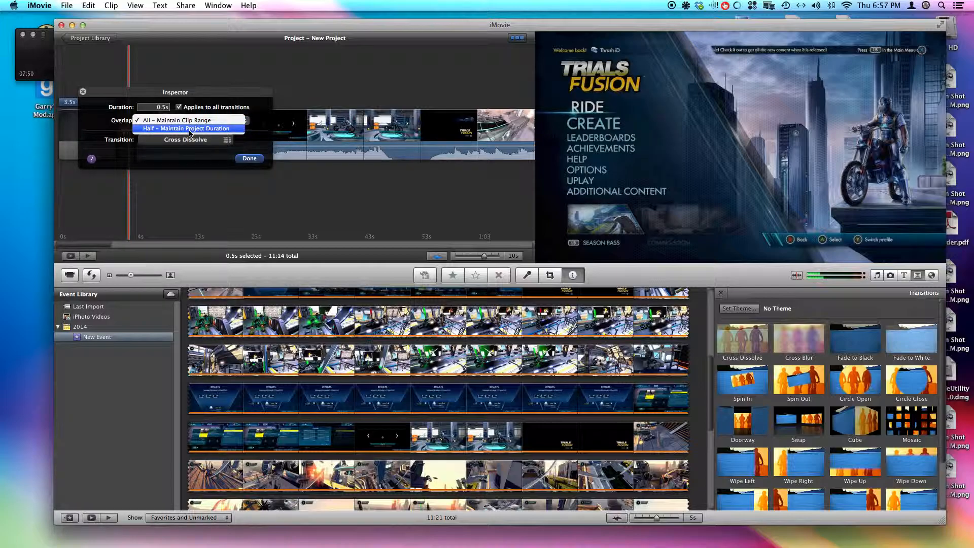
left_click(150, 156)
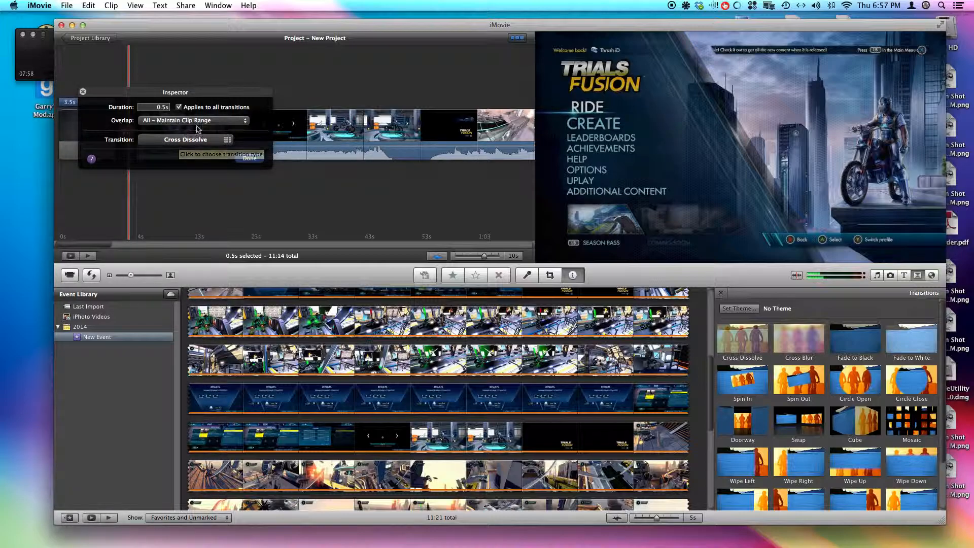
left_click(249, 159)
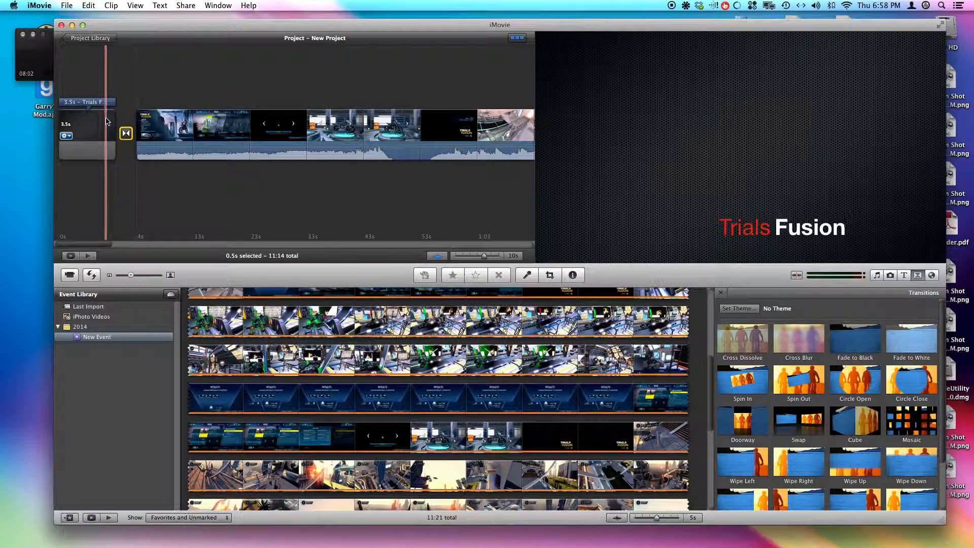
Step: Preview the transition from the opening title into the gameplay by playing it
key("space")
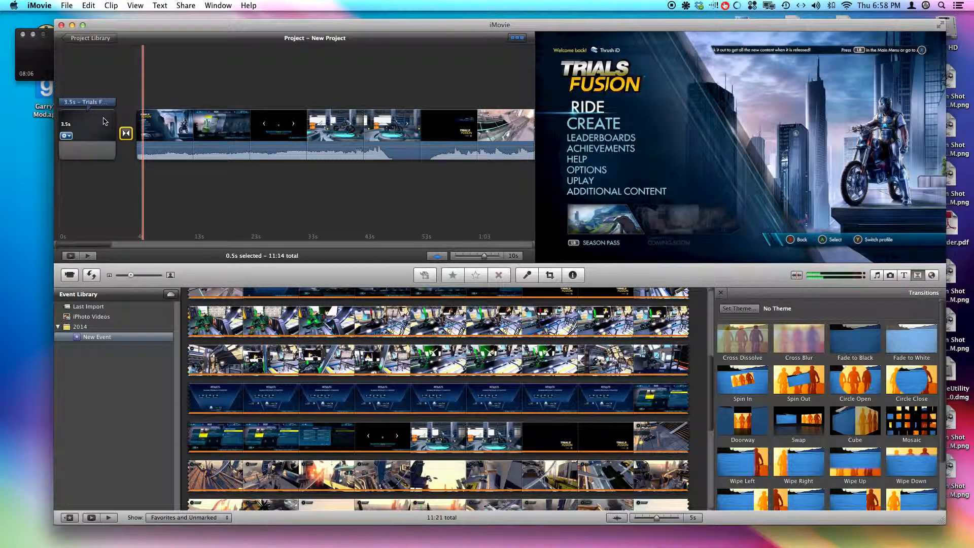
left_click(108, 121)
key("space")
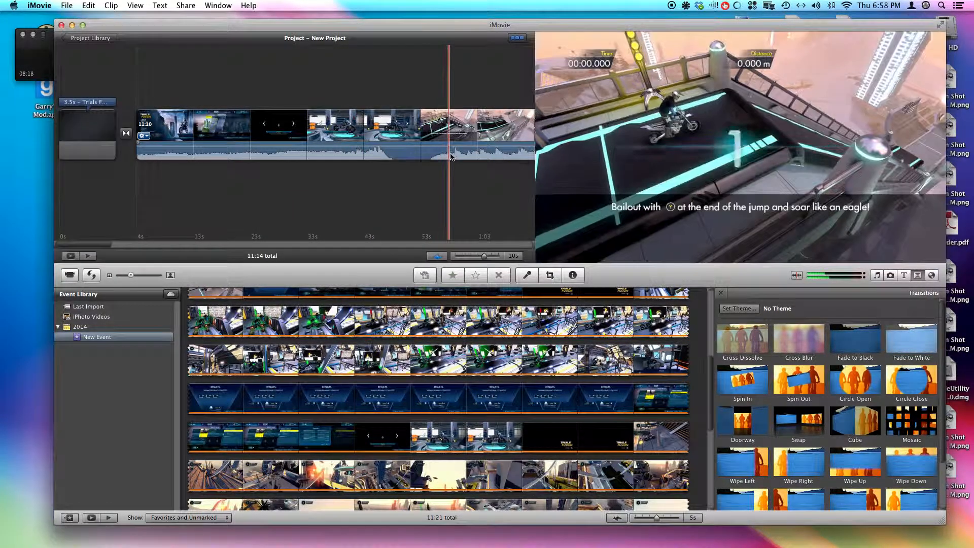
Step: Examine the gameplay clip's audio waveform and volume line along the project timeline, up to around the three-minute mark
left_click(383, 146)
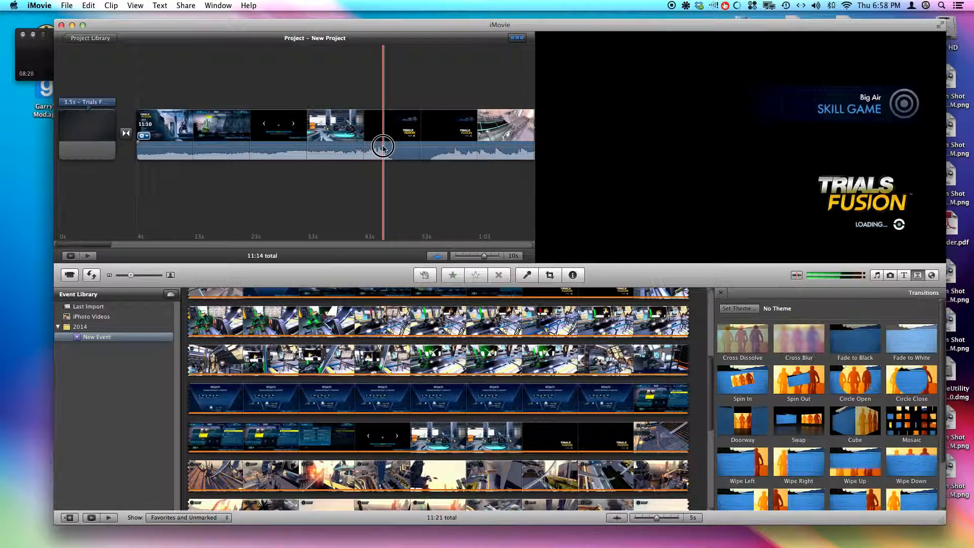
left_click_drag(383, 148, 383, 146)
key("space")
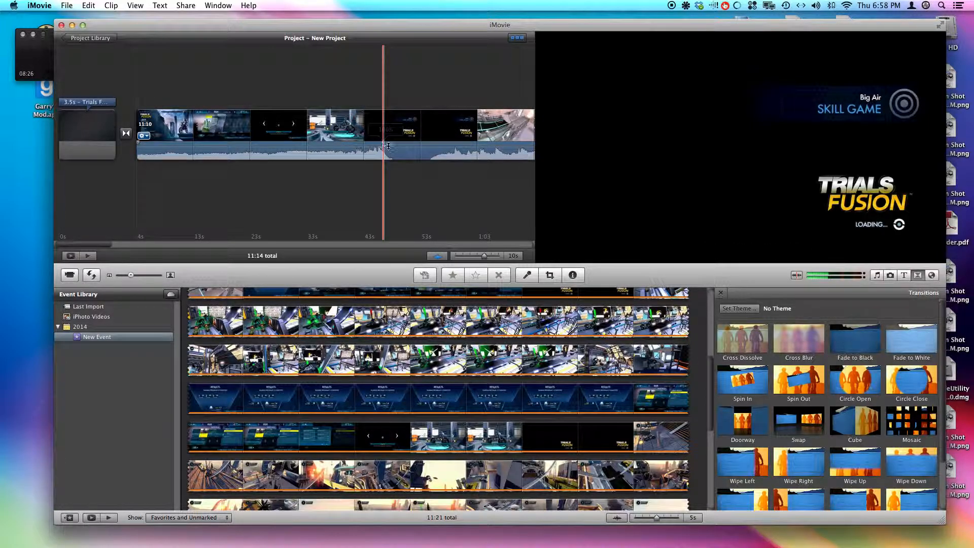
scroll(444, 177, "right", 1)
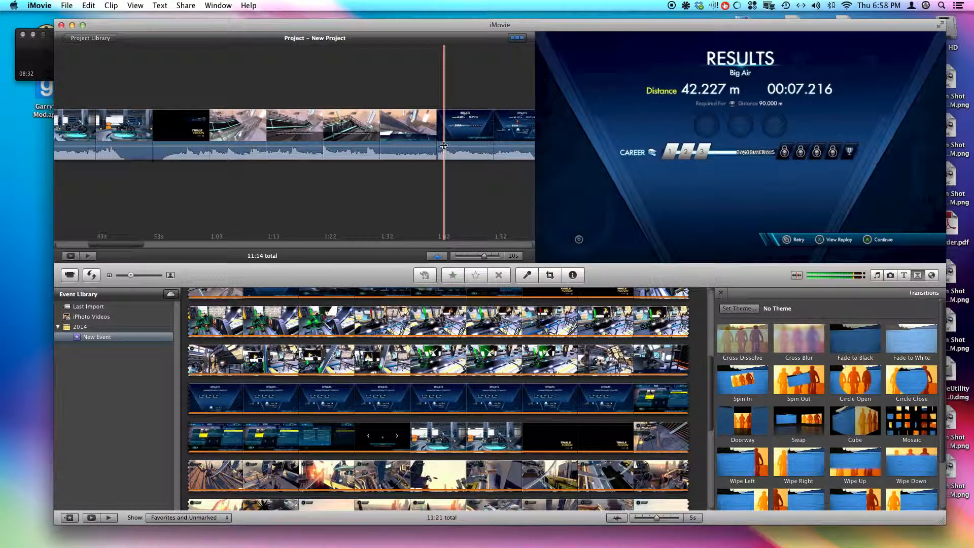
scroll(476, 152, "right", 10)
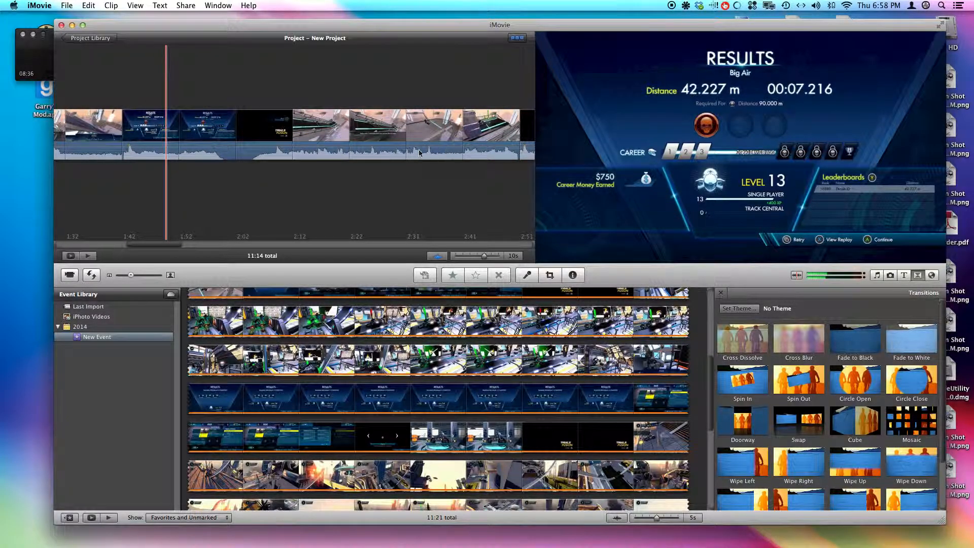
scroll(431, 152, "right", 5)
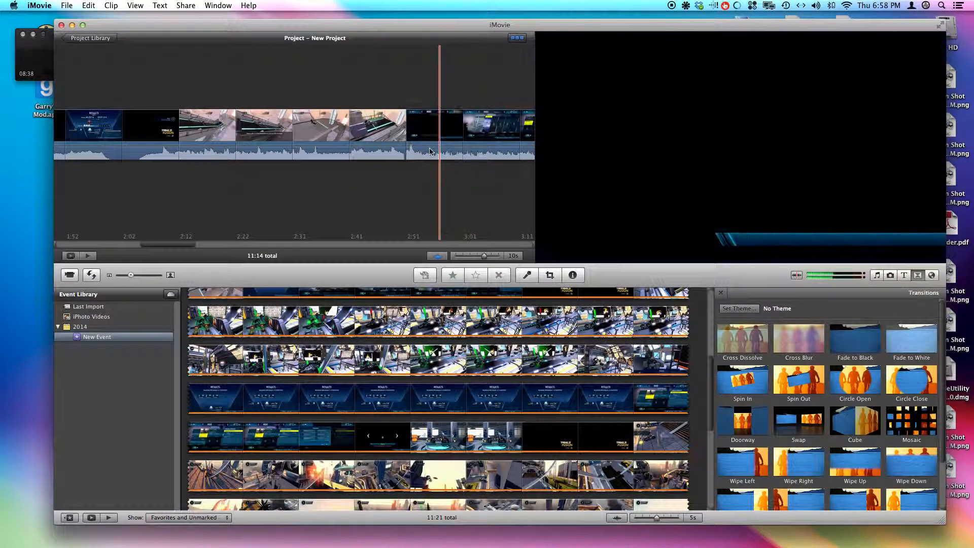
scroll(432, 151, "right", 1)
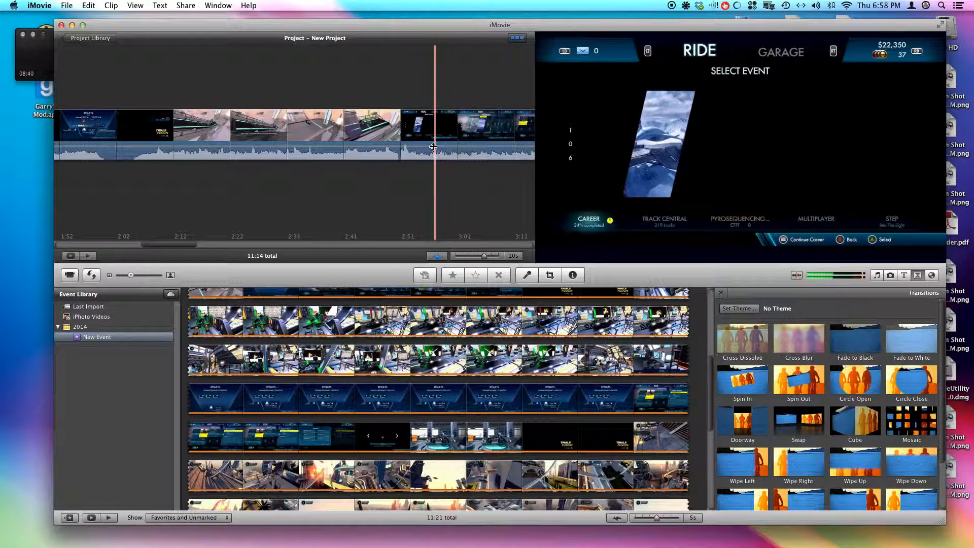
left_click_drag(431, 148, 430, 148)
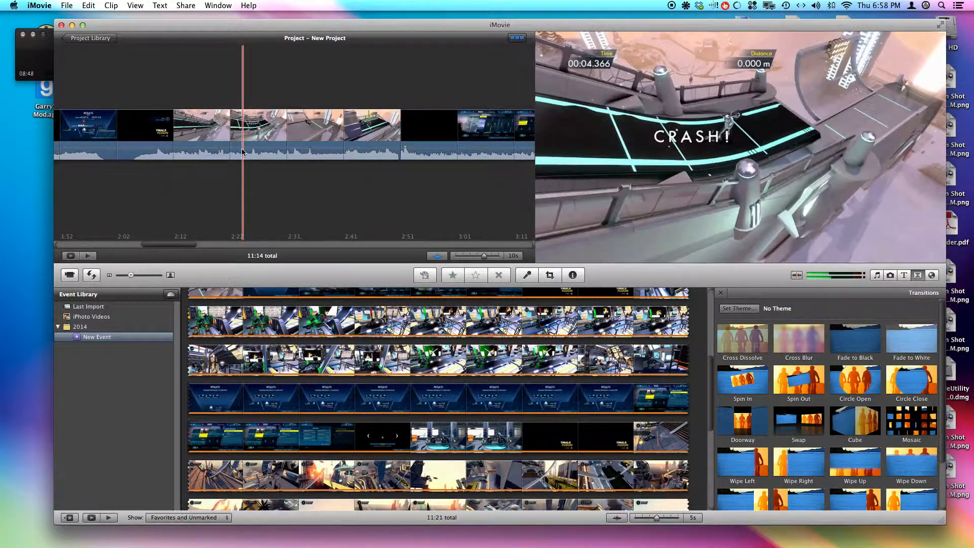
Step: Lower the gameplay clip's audio volume to about 65%
scroll(289, 147, "left", 10)
scroll(241, 149, "left", 4)
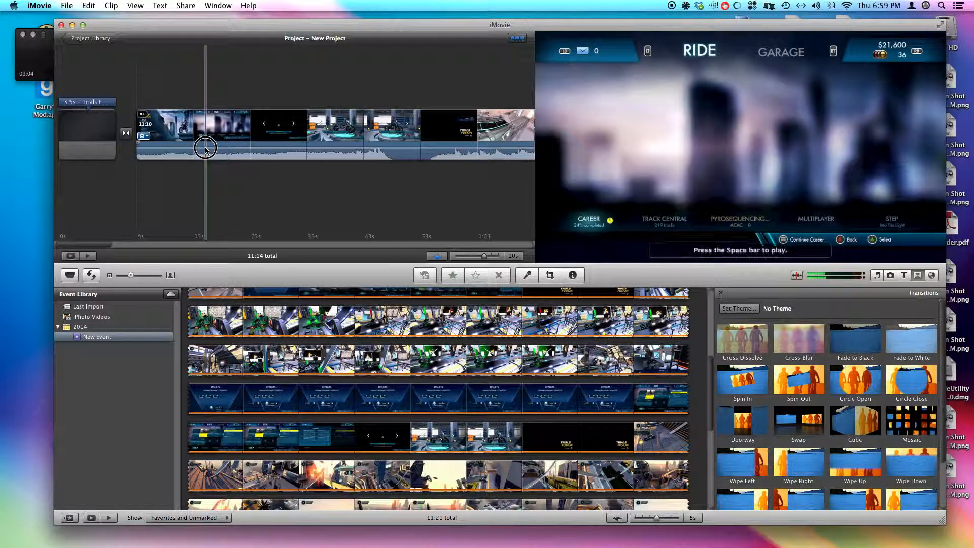
left_click(206, 151)
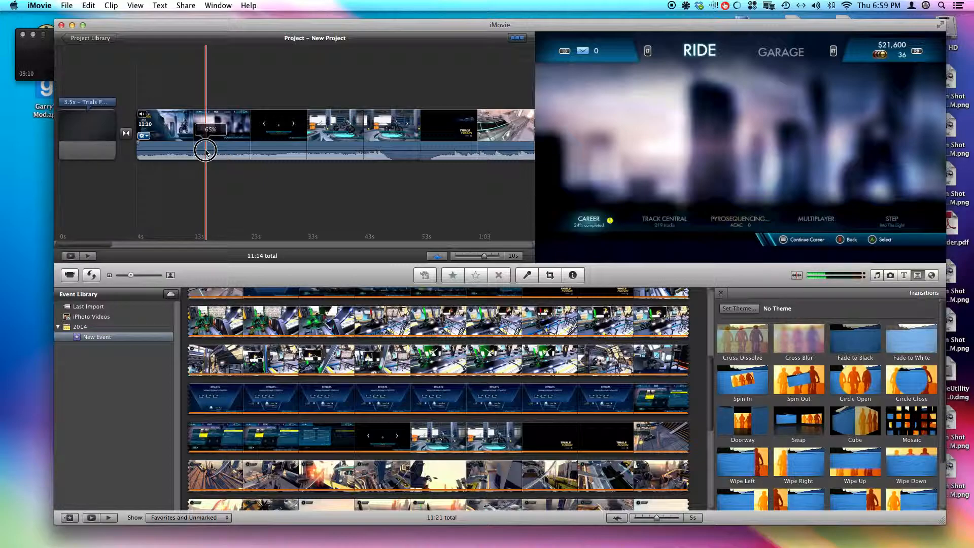
left_click_drag(205, 151, 205, 150)
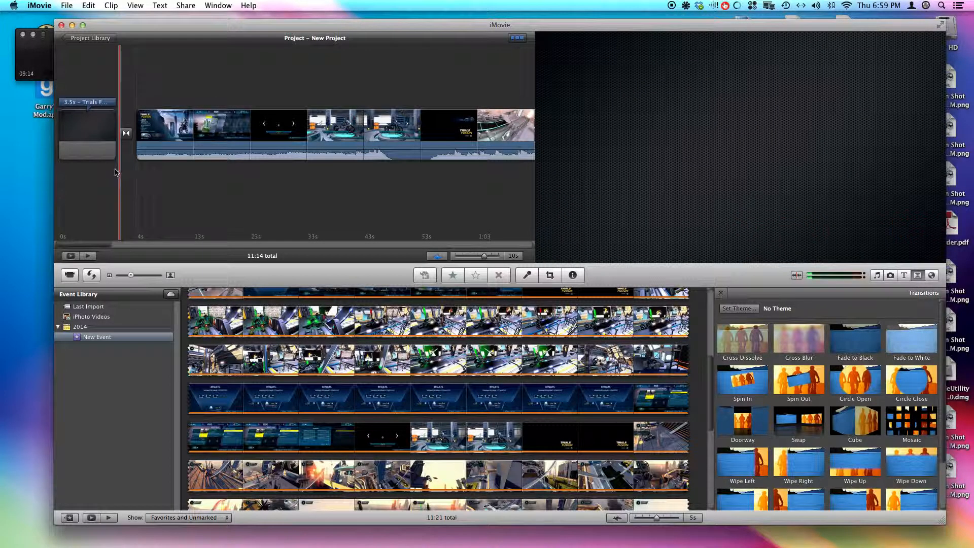
Step: Play the project from the opening title into the gameplay to check the adjusted audio level
key("space")
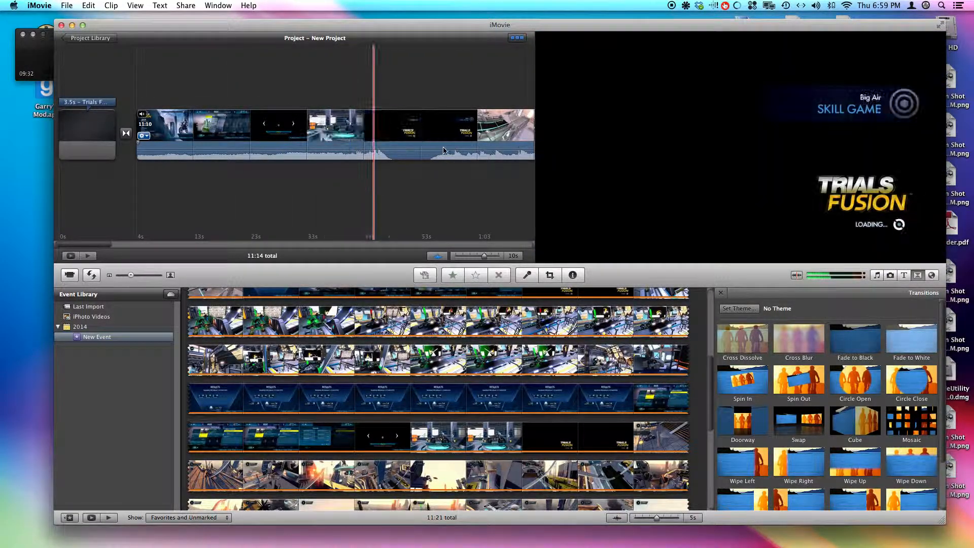
scroll(467, 150, "right", 5)
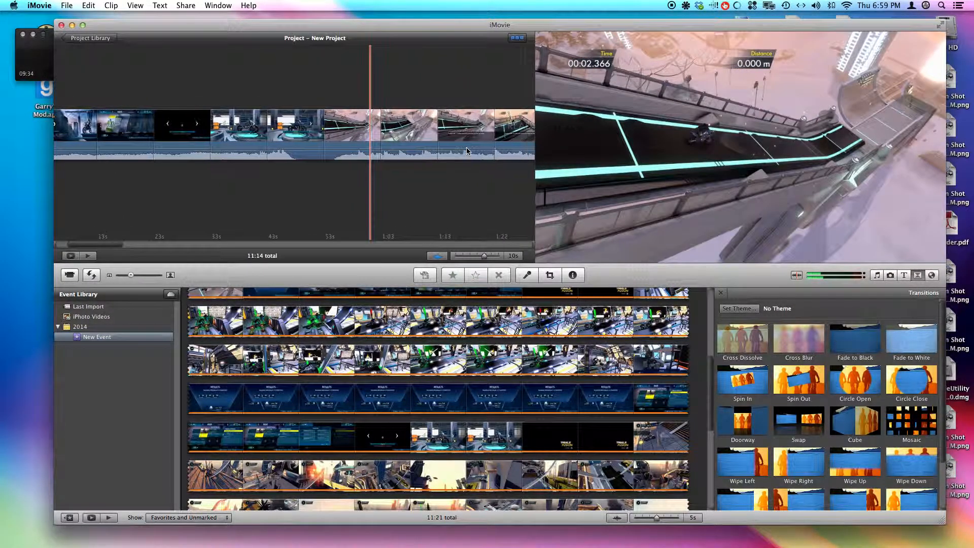
scroll(467, 151, "left", 5)
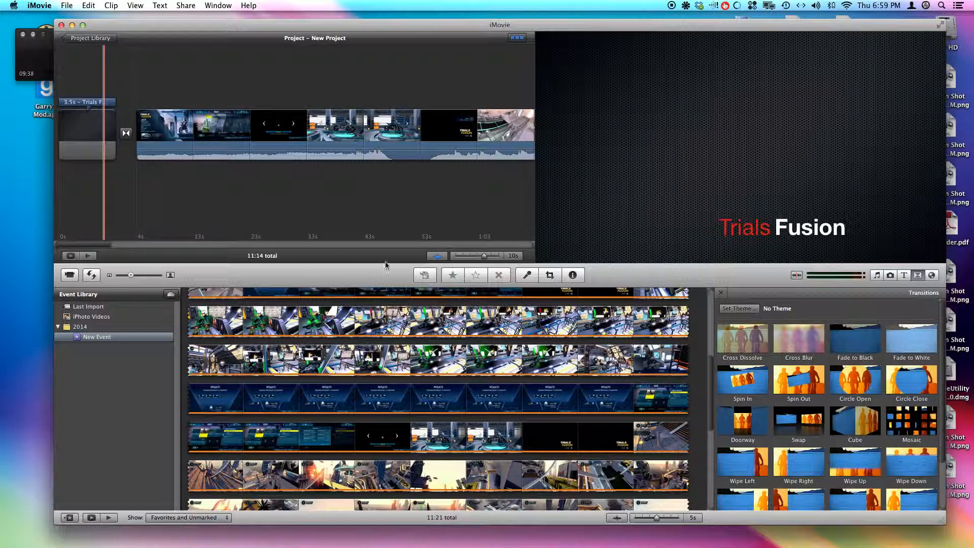
Step: Search the iTunes library under Music and Sound Effects for "gaia"
left_click(877, 276)
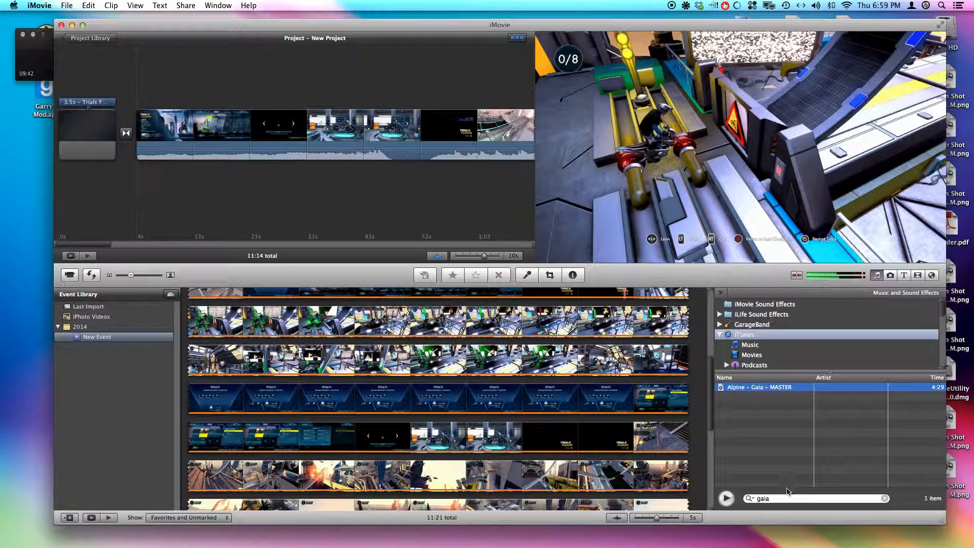
left_click(774, 499)
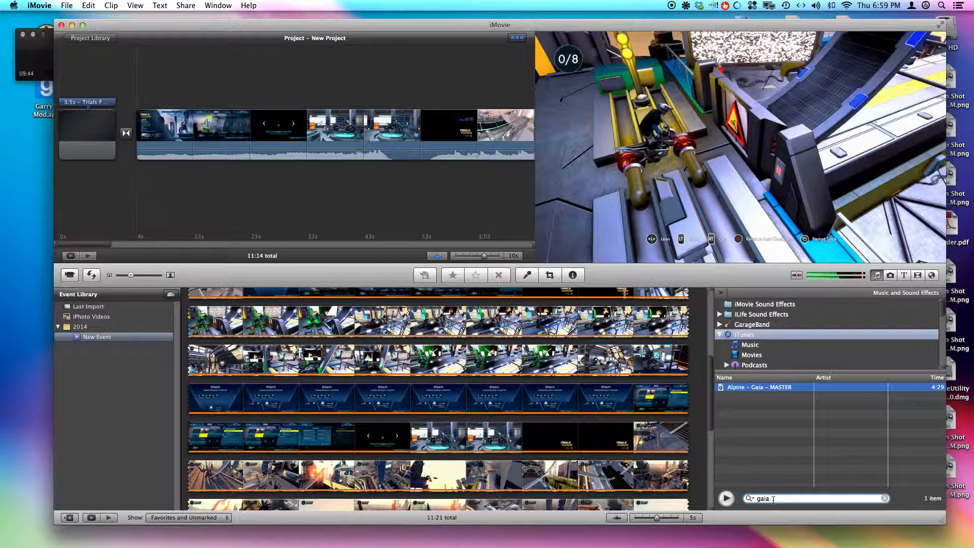
key("BackSpace")
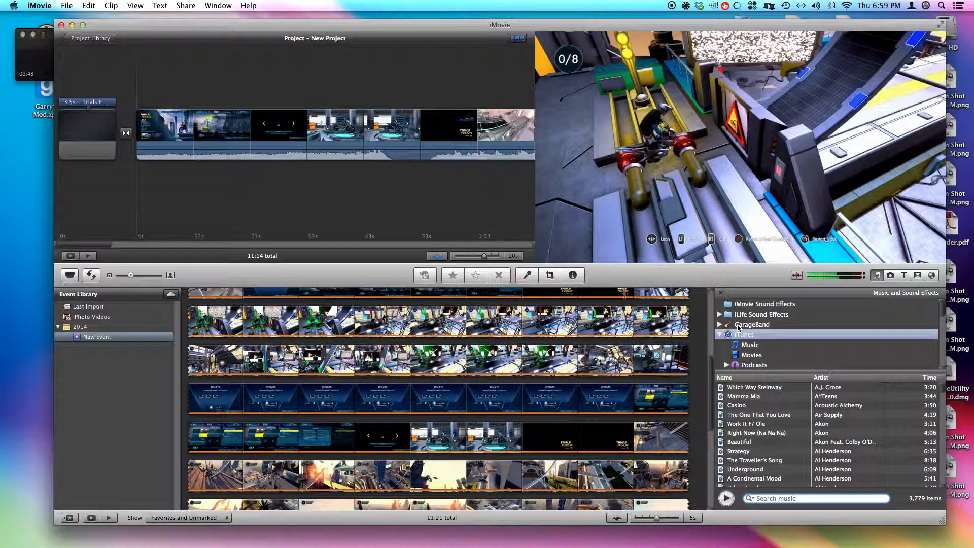
scroll(738, 327, "down", 10)
scroll(738, 328, "up", 10)
type("aia")
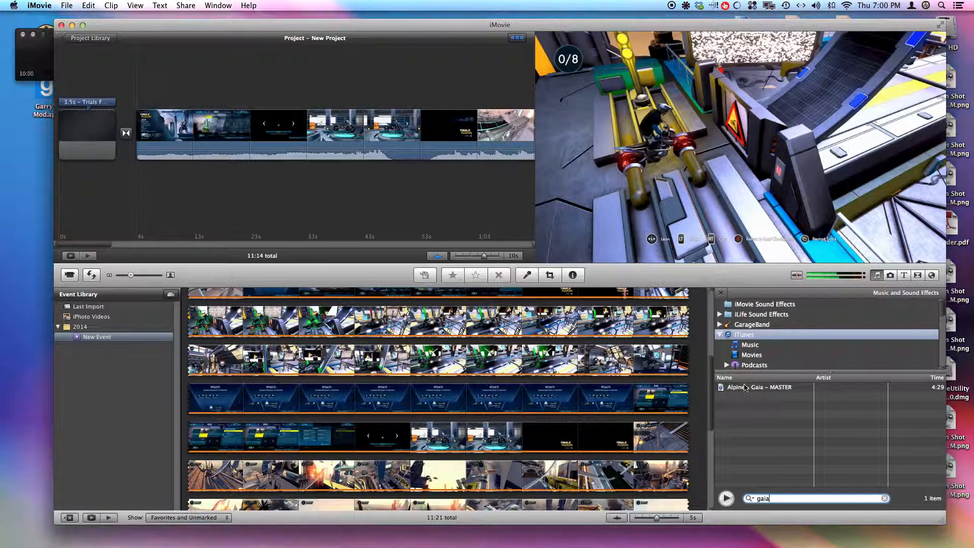
Step: Add the track Alpine - Gaia - MASTER to the project as background music starting at the opening title
left_click(763, 388)
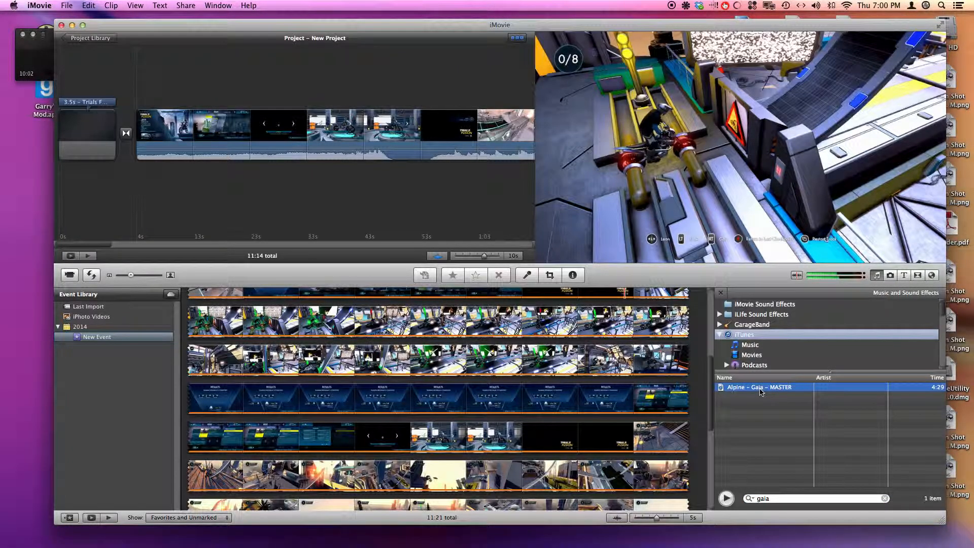
left_click_drag(761, 390, 289, 174)
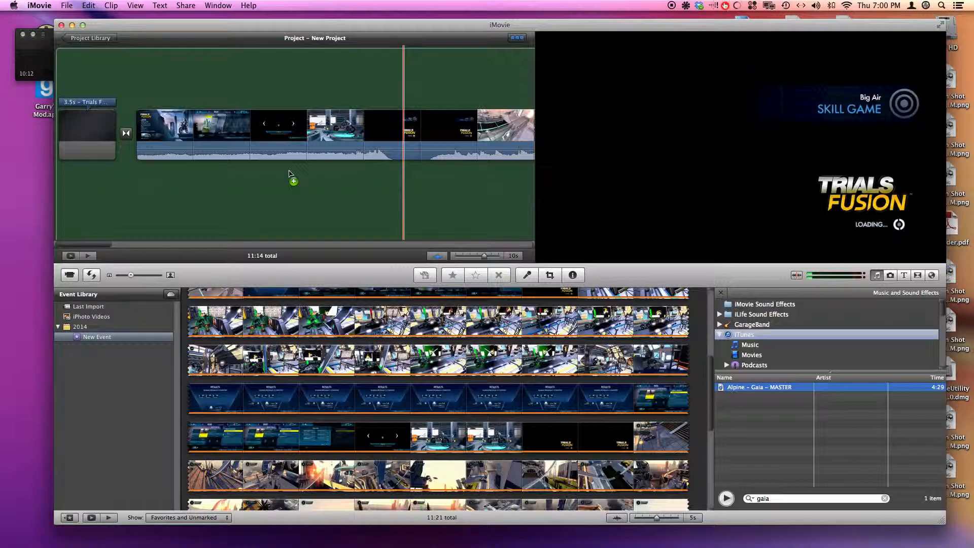
left_click_drag(288, 173, 289, 174)
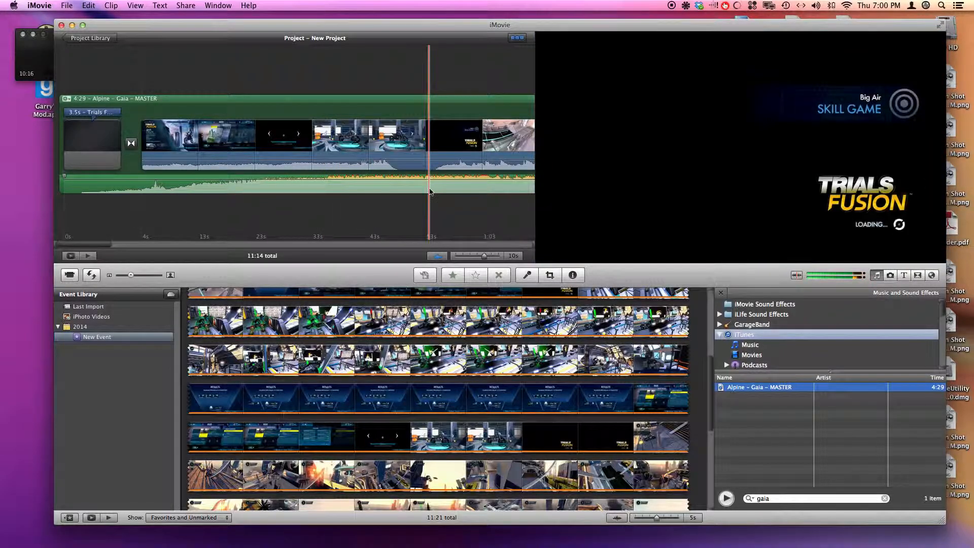
Step: Play the project around the Big Air loading screen and lower the background music's volume to about 27%
scroll(431, 191, "right", 3)
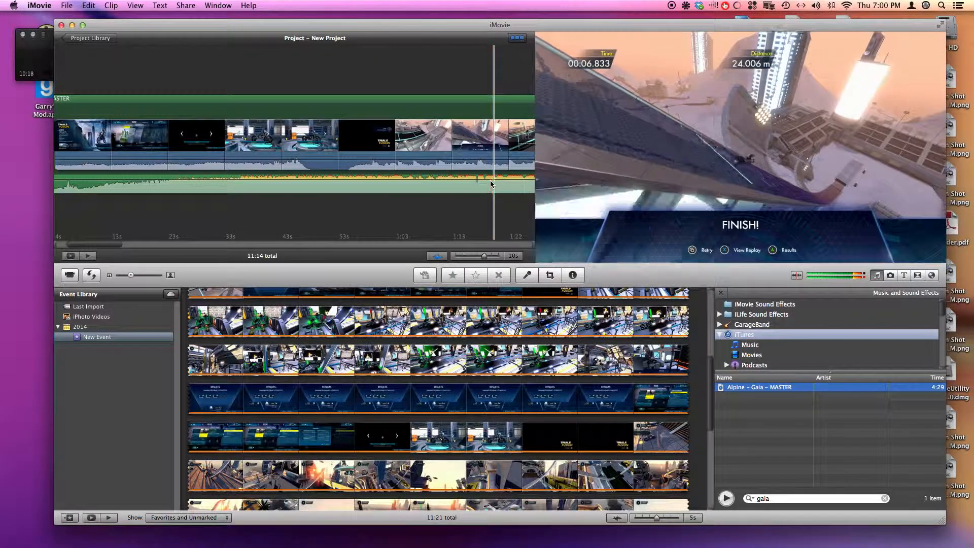
scroll(479, 185, "right", 3)
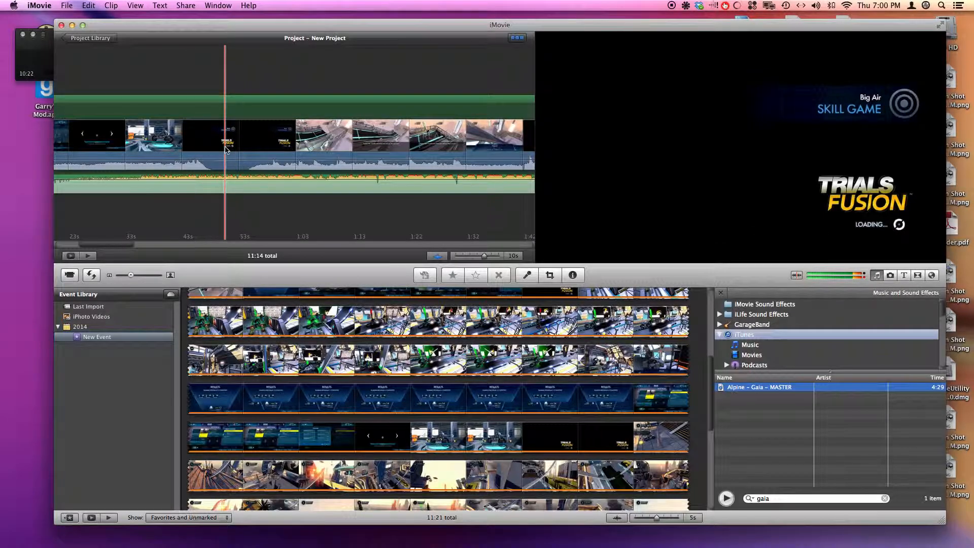
key("space")
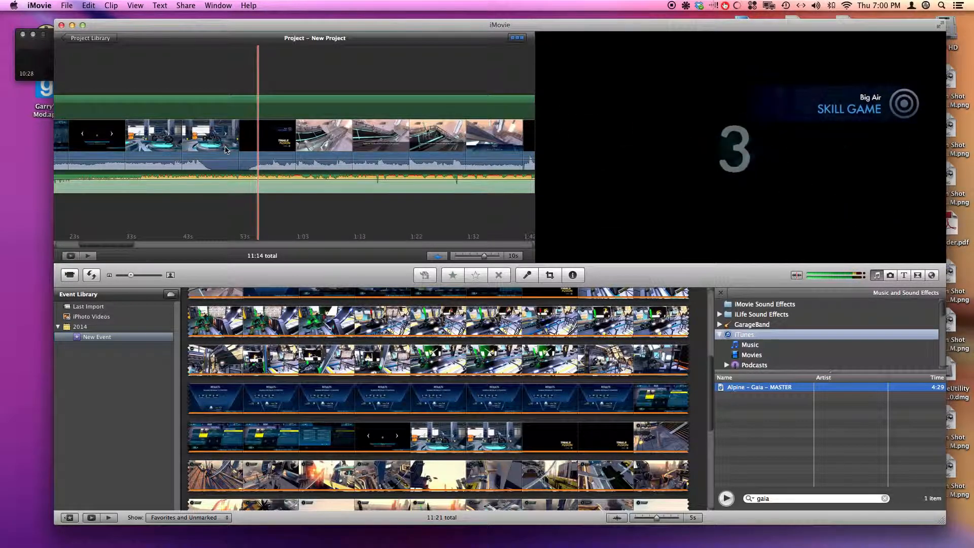
key("space")
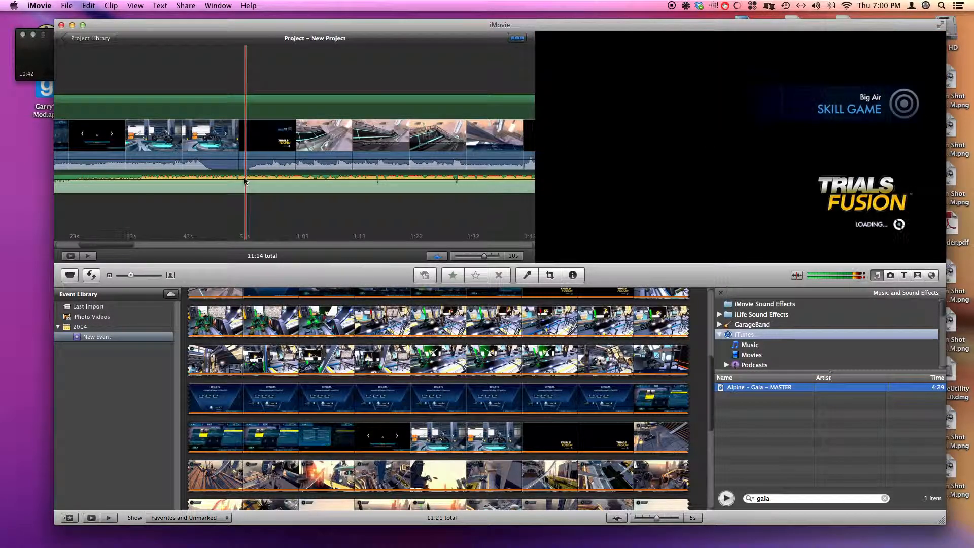
left_click_drag(242, 179, 240, 189)
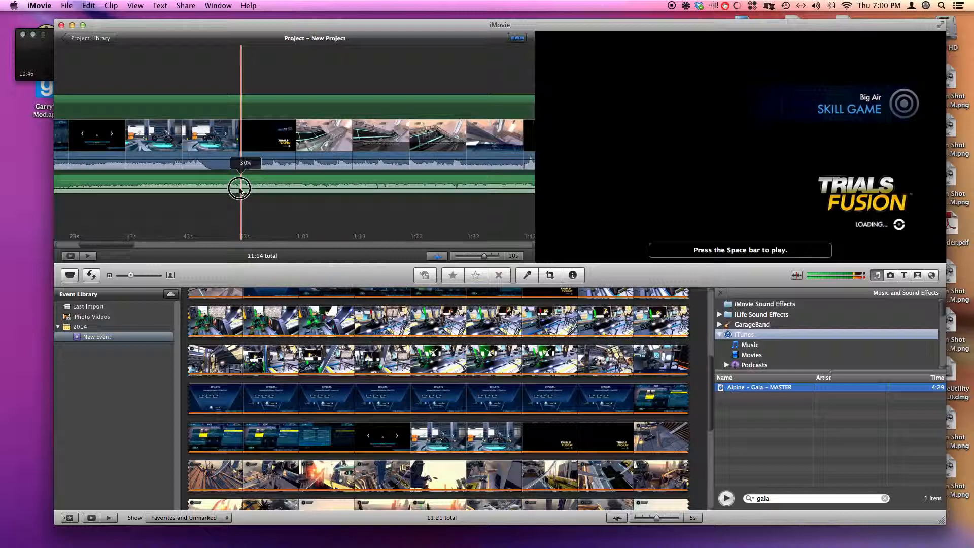
left_click_drag(240, 190, 237, 190)
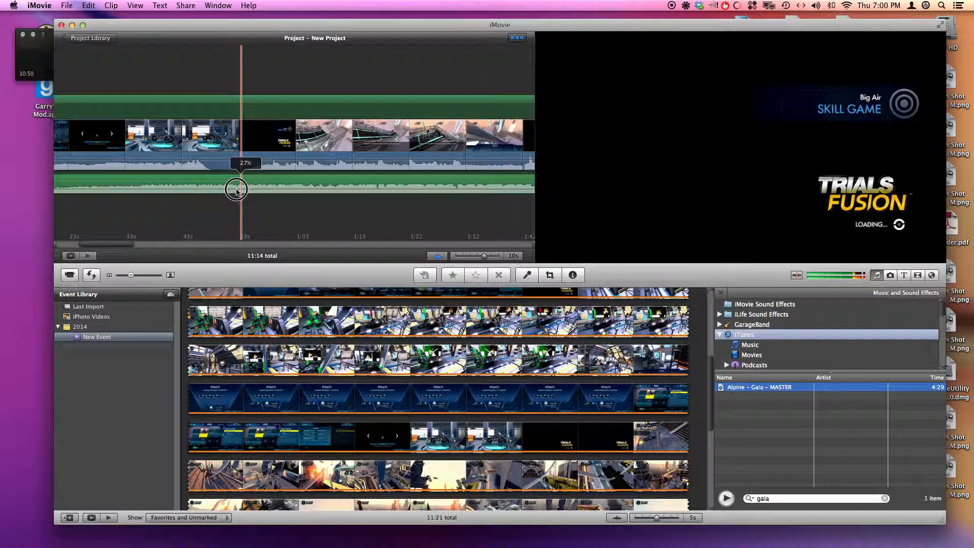
Step: Listen to the start of the background music and trim its quiet intro in the Clip Trimmer, shortening the track to 4:21
scroll(183, 205, "left", 5)
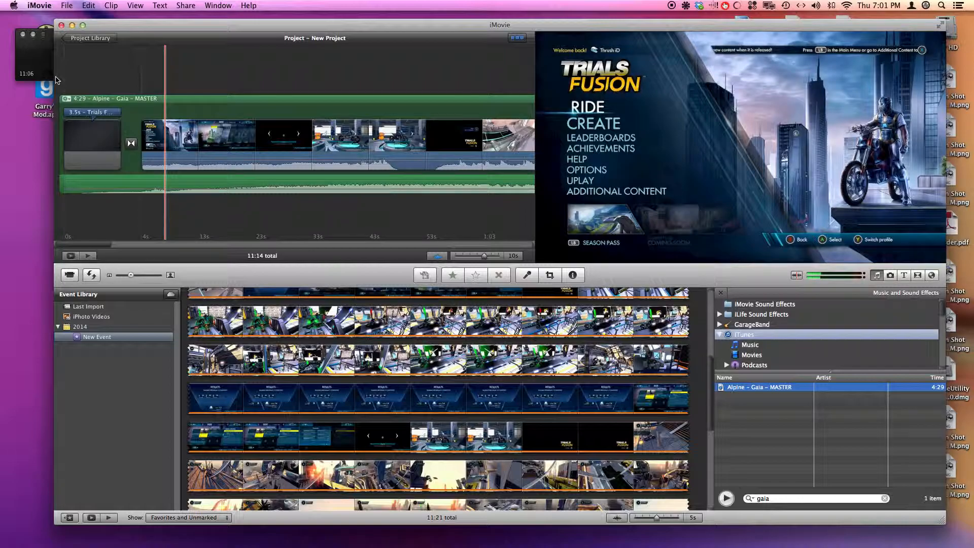
key("space")
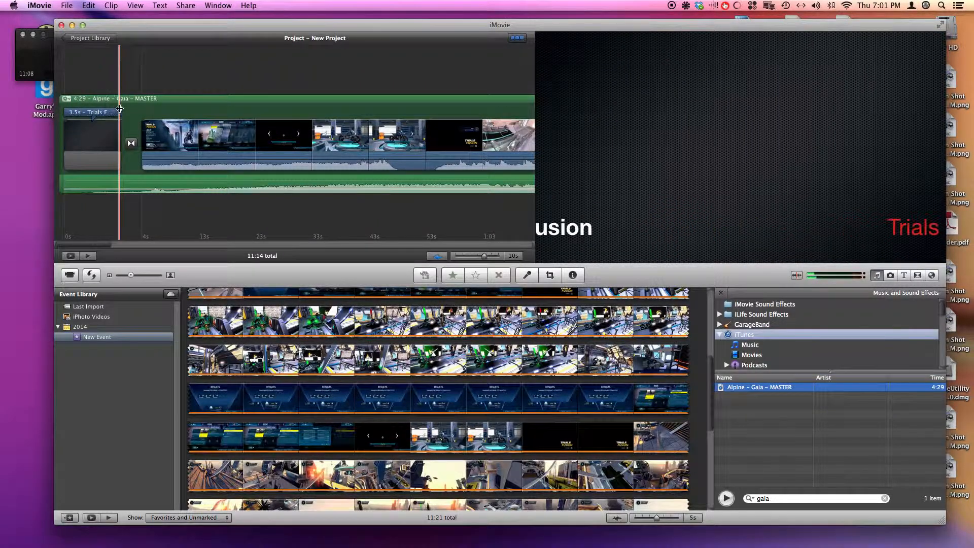
left_click(71, 101)
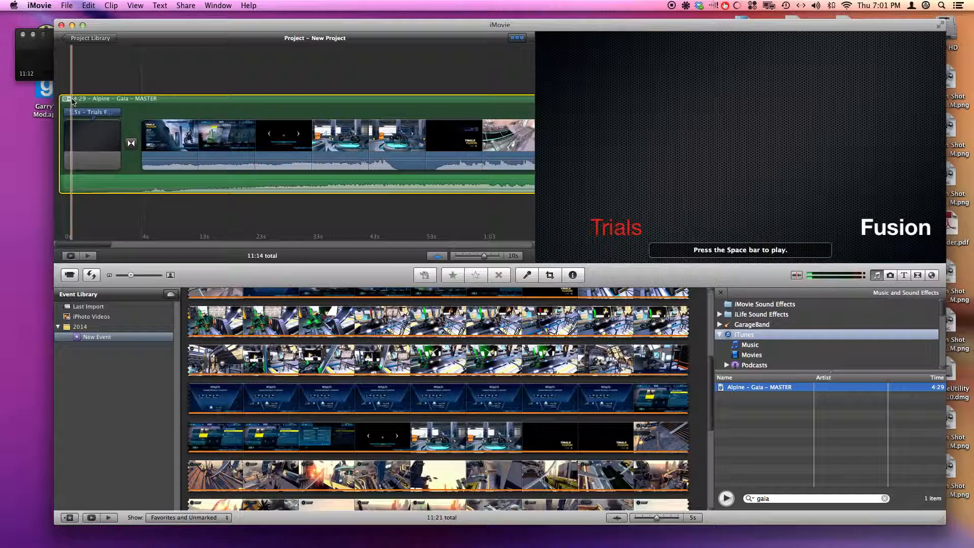
left_click(66, 99)
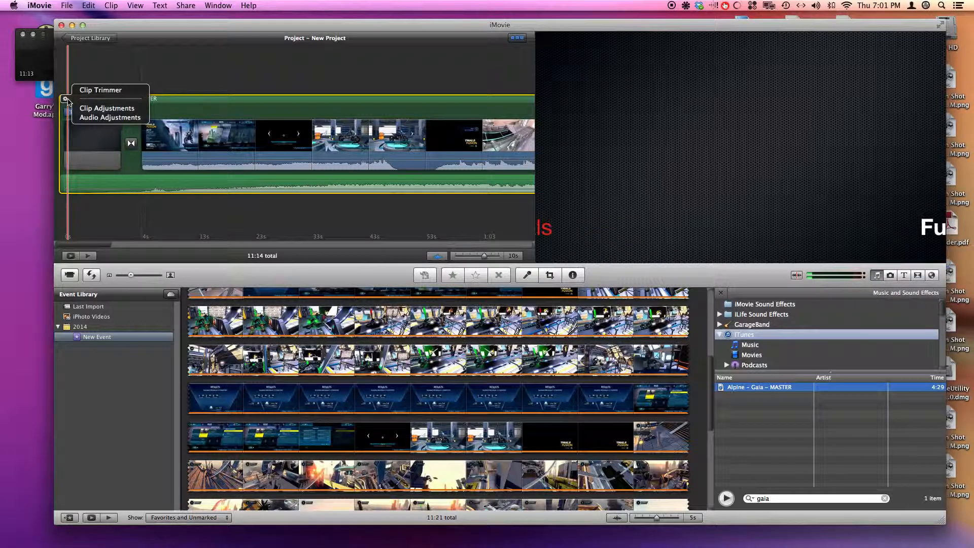
left_click(97, 94)
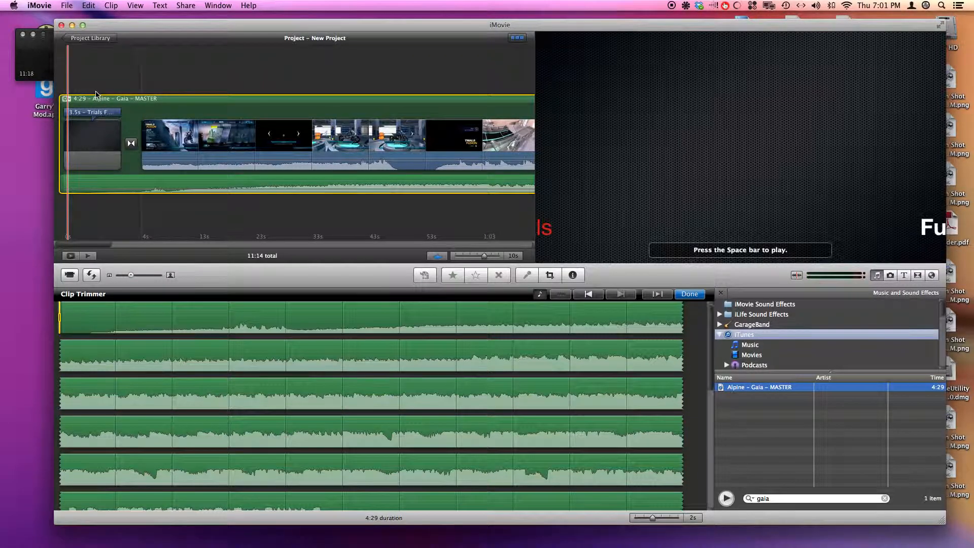
key("space")
key("space")
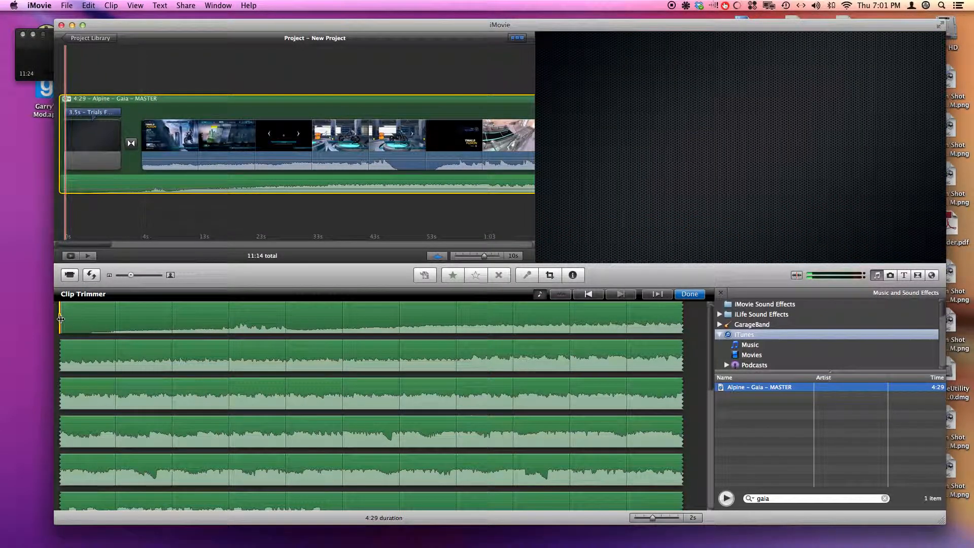
left_click_drag(60, 319, 295, 315)
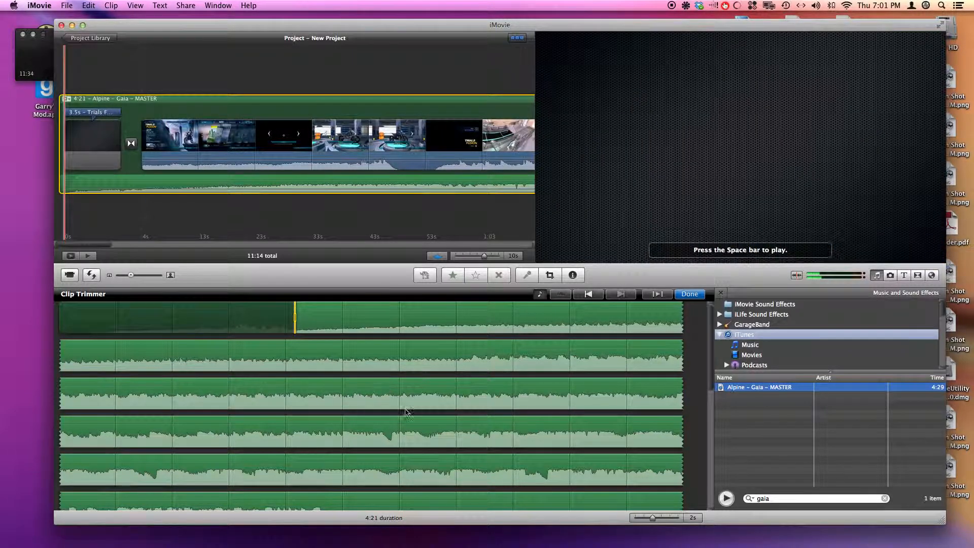
Step: Trim the end of the background music to a duration of 4:17, play the trimmed track and finish trimming
scroll(412, 424, "down", 3)
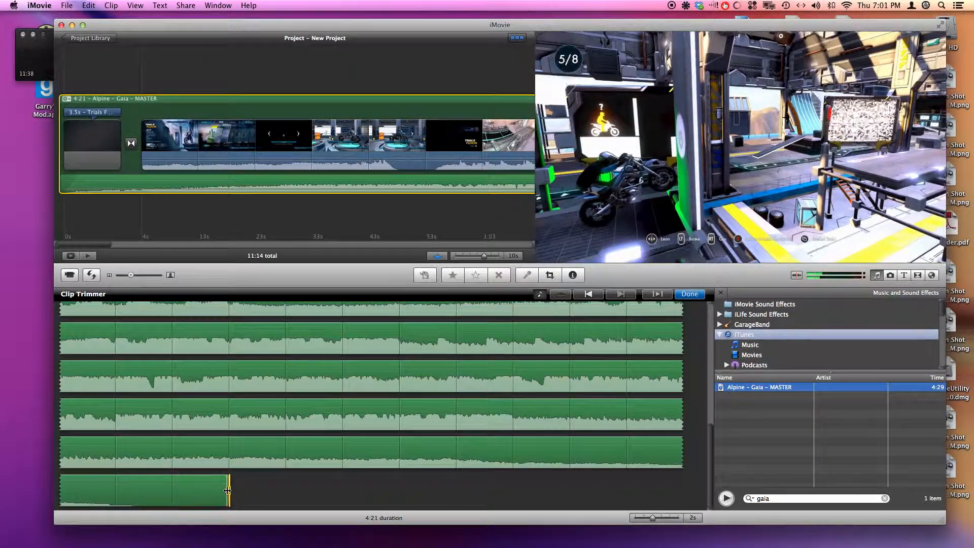
left_click_drag(228, 489, 135, 490)
scroll(293, 413, "up", 3)
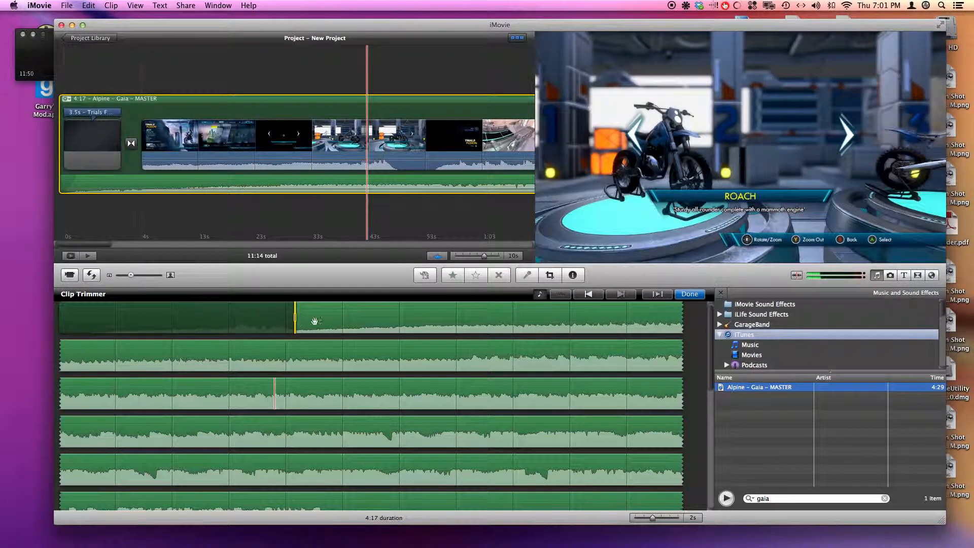
left_click(657, 296)
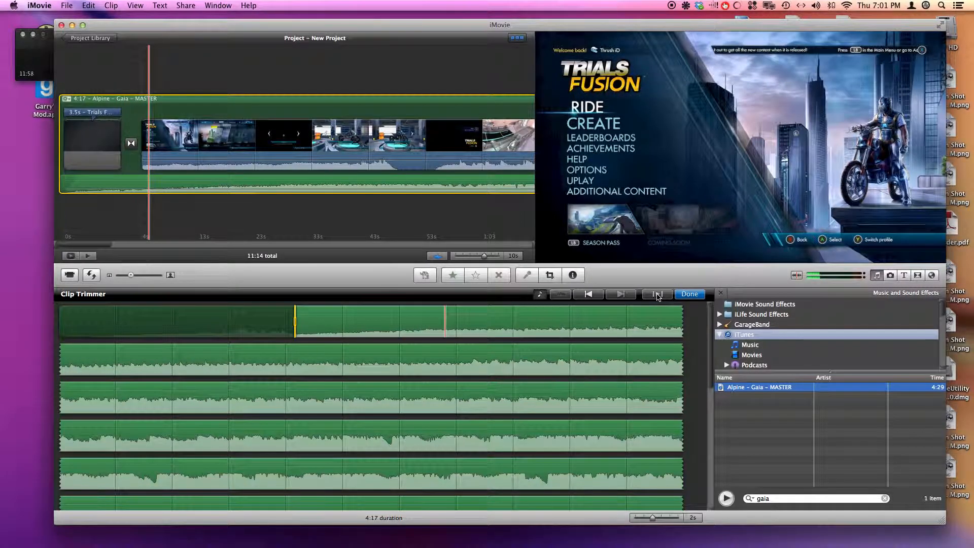
left_click(690, 295)
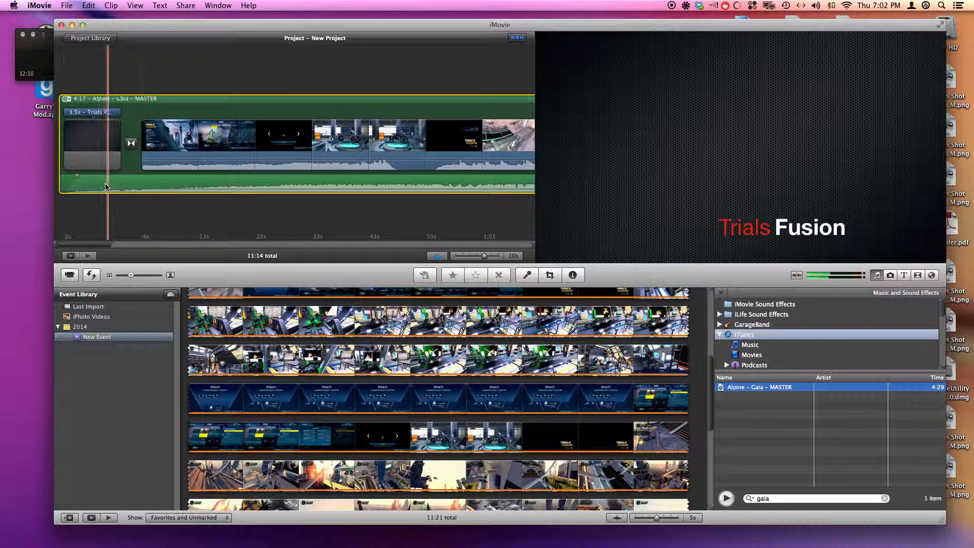
Step: Review the trimmed background music in the Clip Trimmer without changing it
left_click(67, 99)
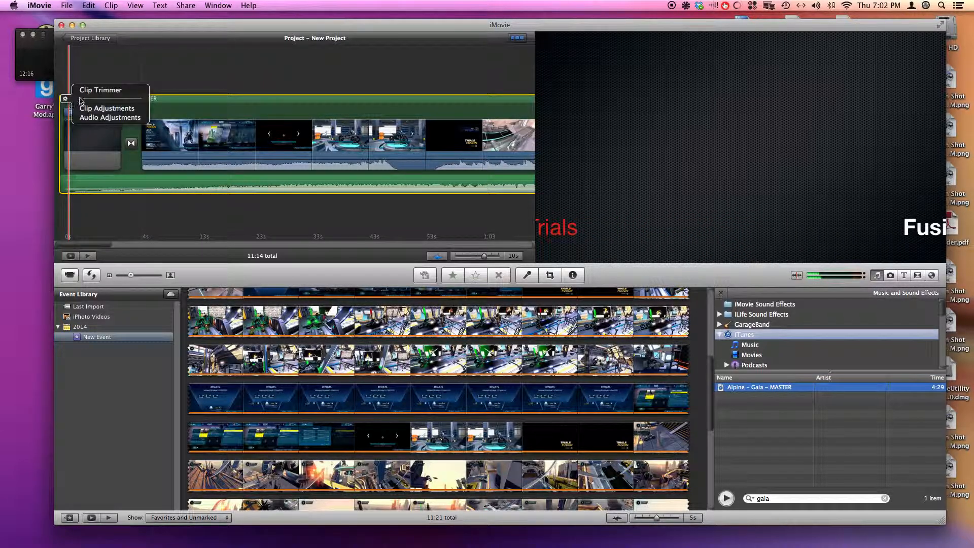
left_click(90, 95)
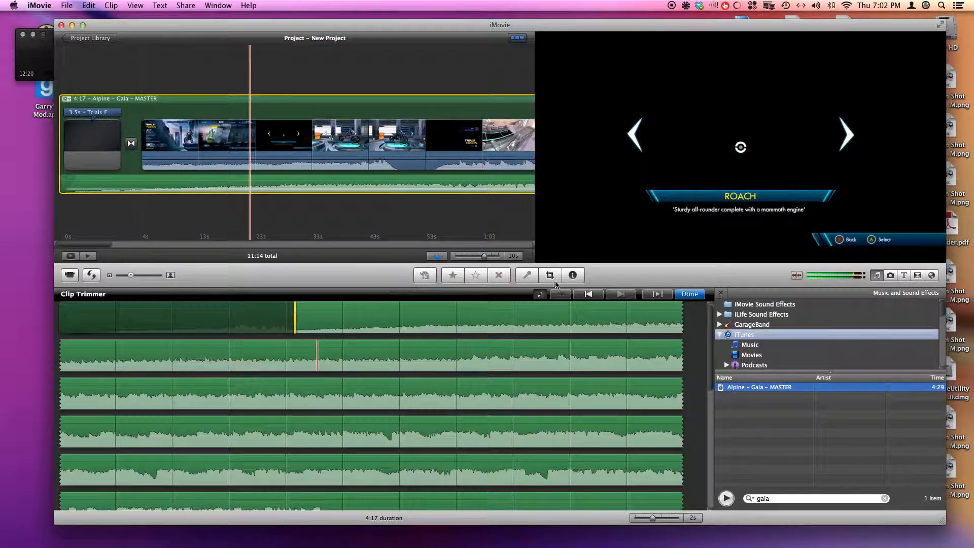
left_click(690, 295)
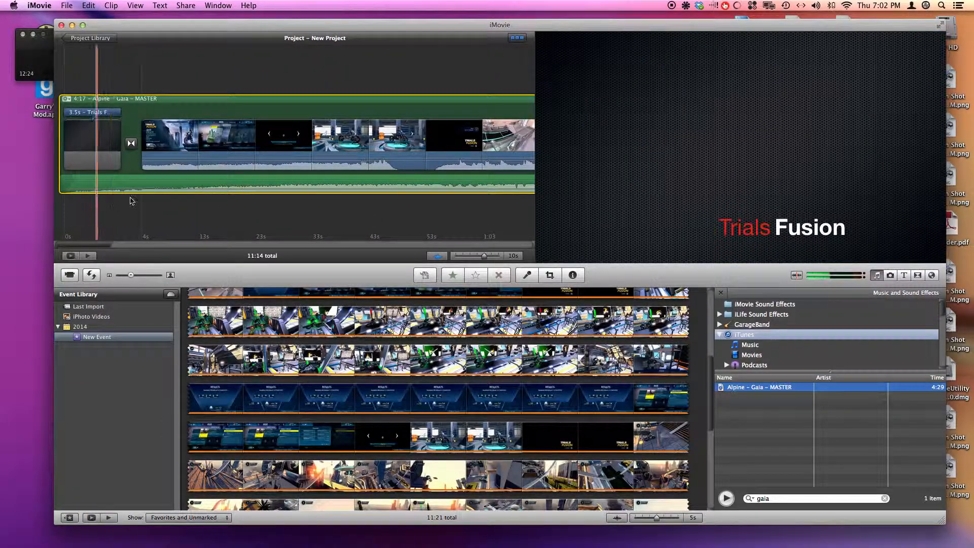
Step: Examine the project timeline to find where the background music ends and which gameplay follows without music
scroll(379, 193, "right", 5)
scroll(385, 178, "right", 5)
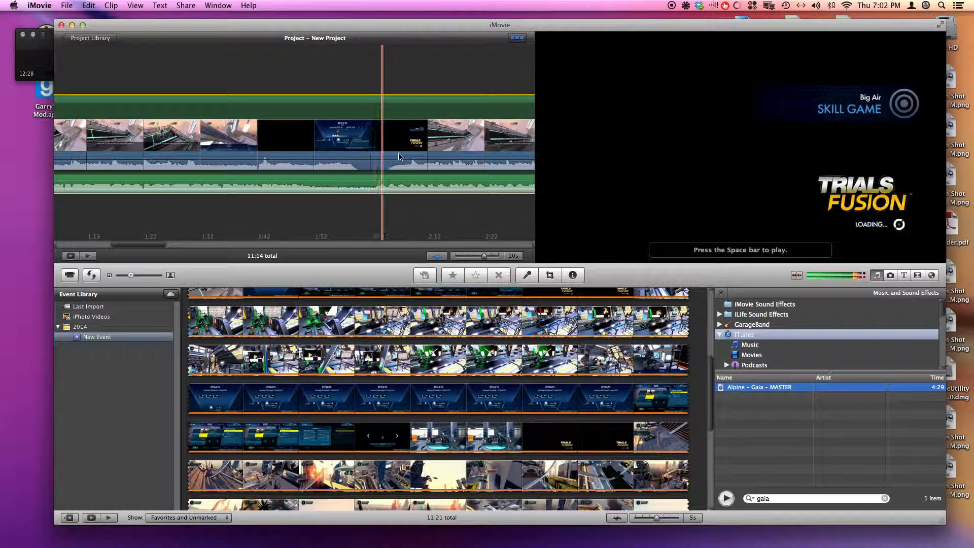
scroll(406, 158, "right", 10)
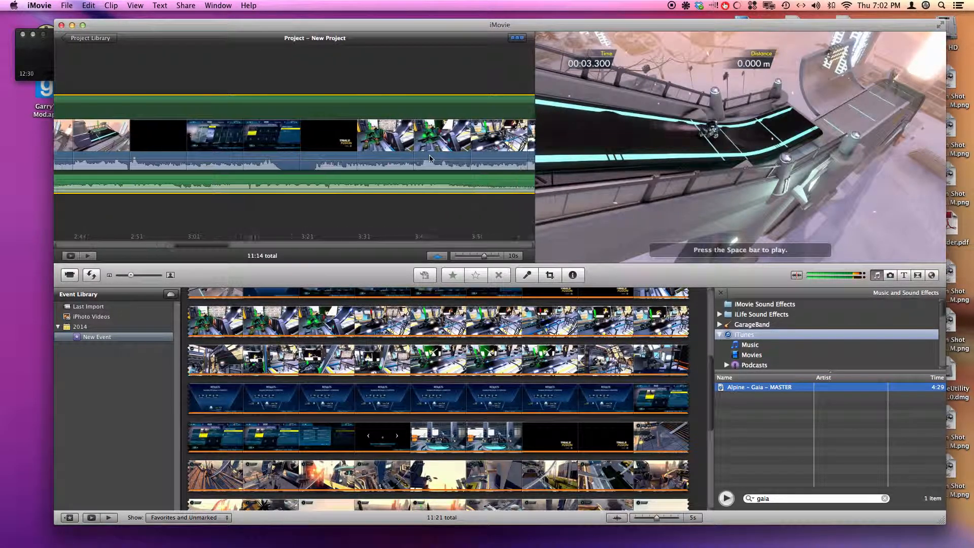
scroll(430, 159, "right", 6)
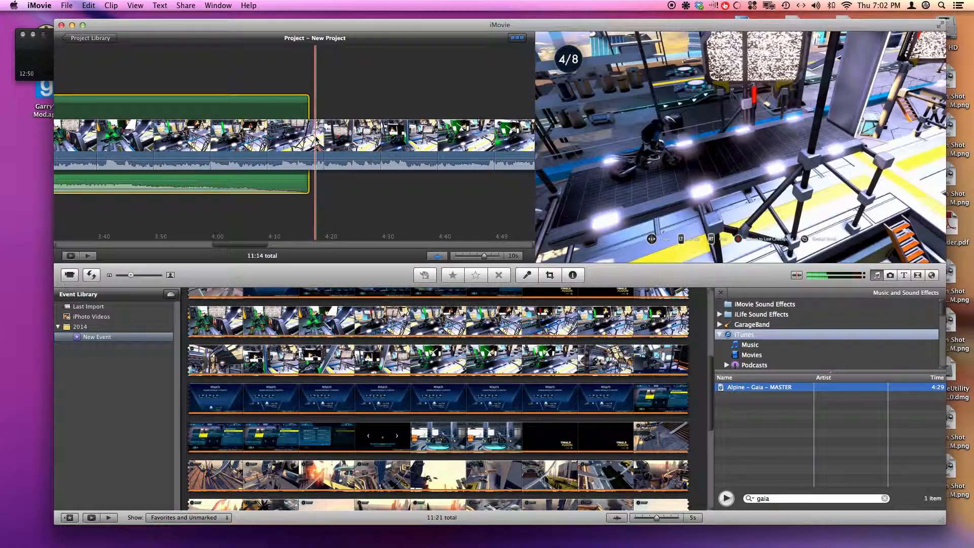
scroll(356, 147, "right", 1)
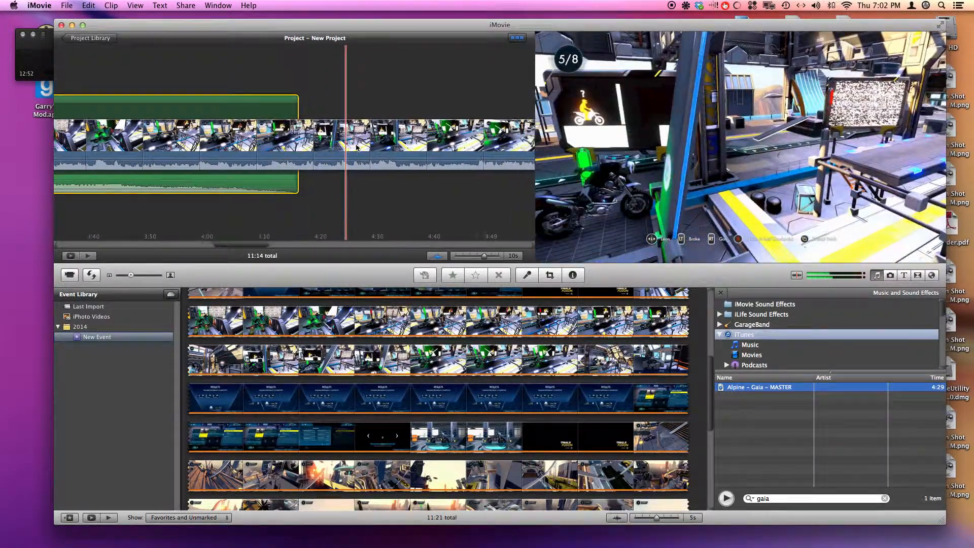
scroll(356, 148, "right", 10)
scroll(356, 147, "left", 6)
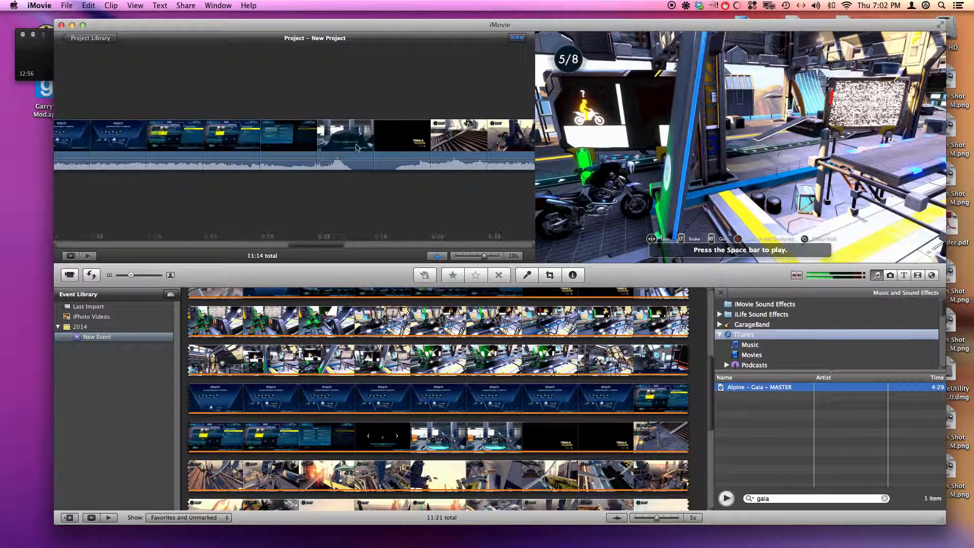
Step: Split the gameplay clip just after the background music ends and delete the remaining footage without music
scroll(357, 147, "left", 9)
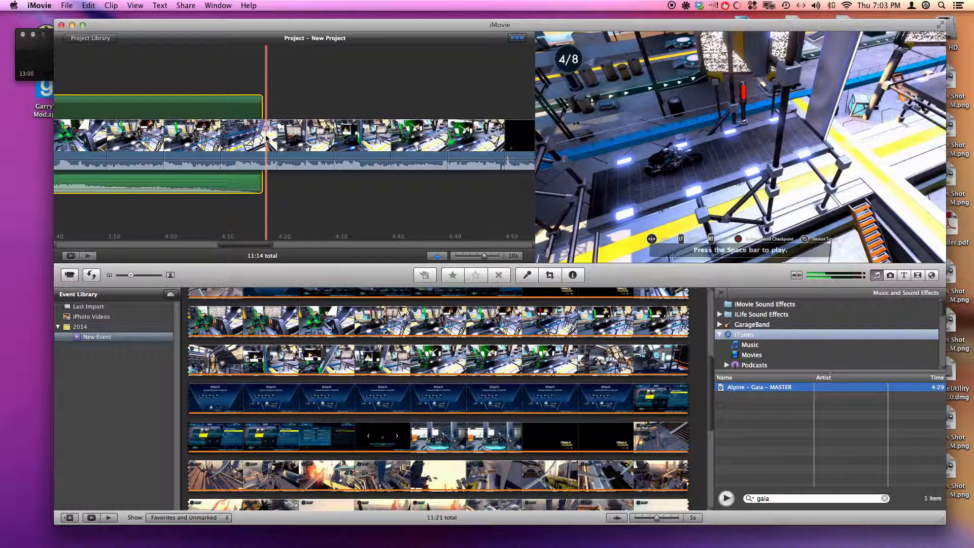
left_click(266, 136)
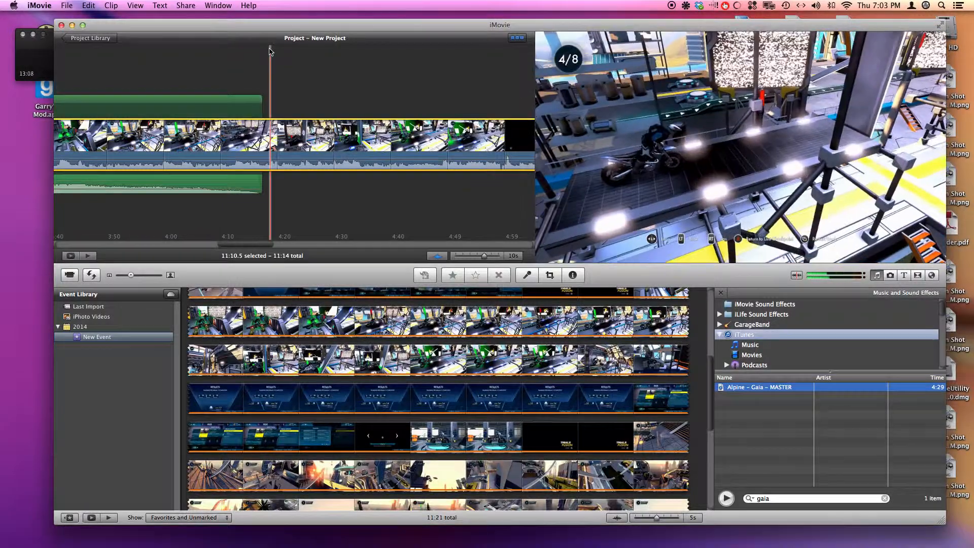
left_click(266, 53)
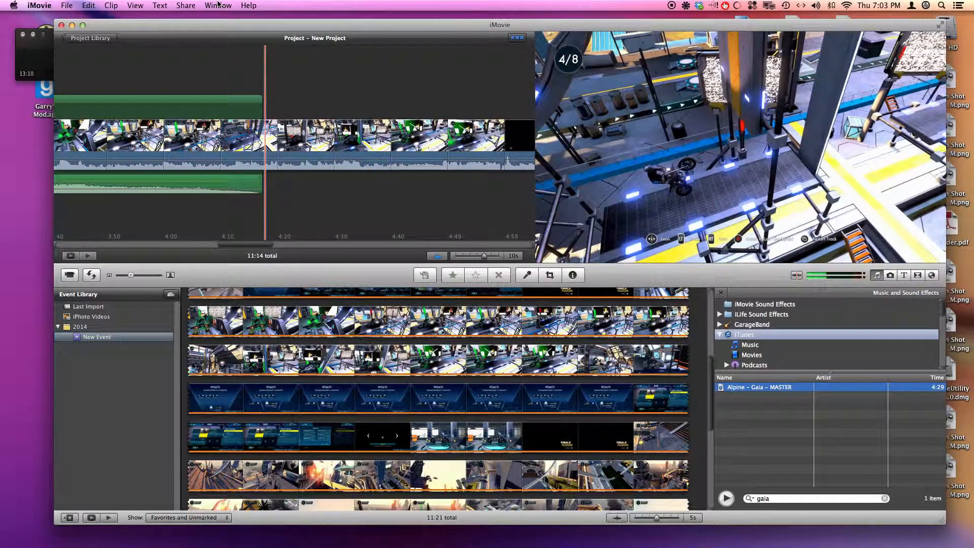
left_click(112, 6)
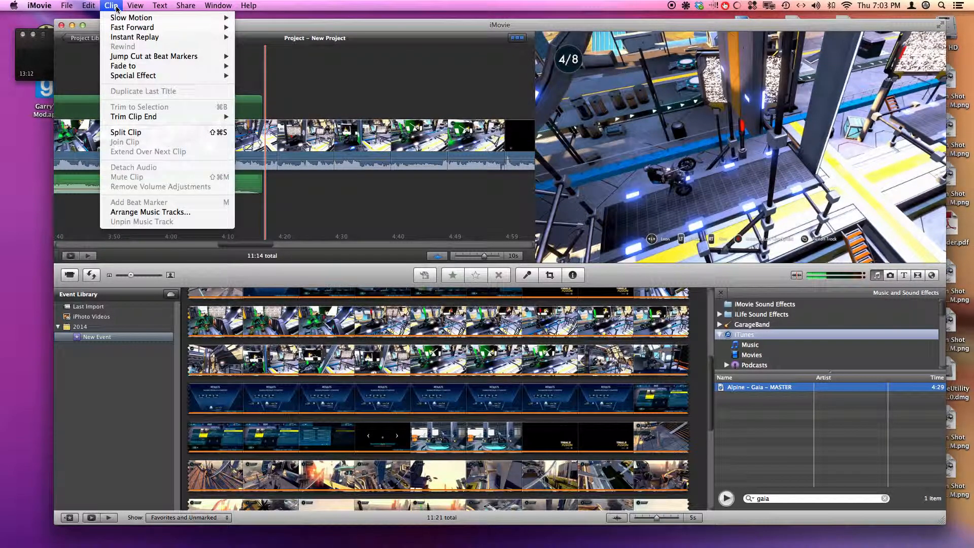
left_click(126, 132)
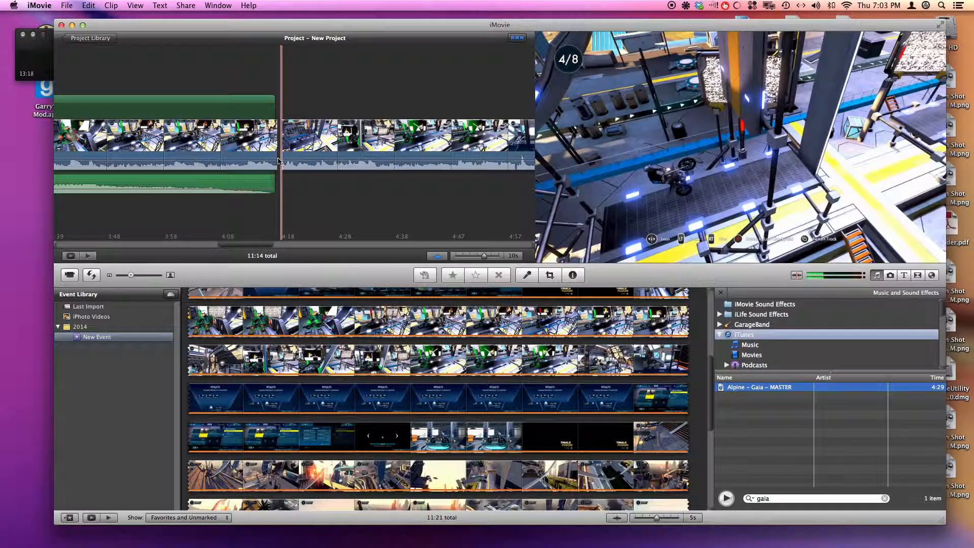
left_click(332, 145)
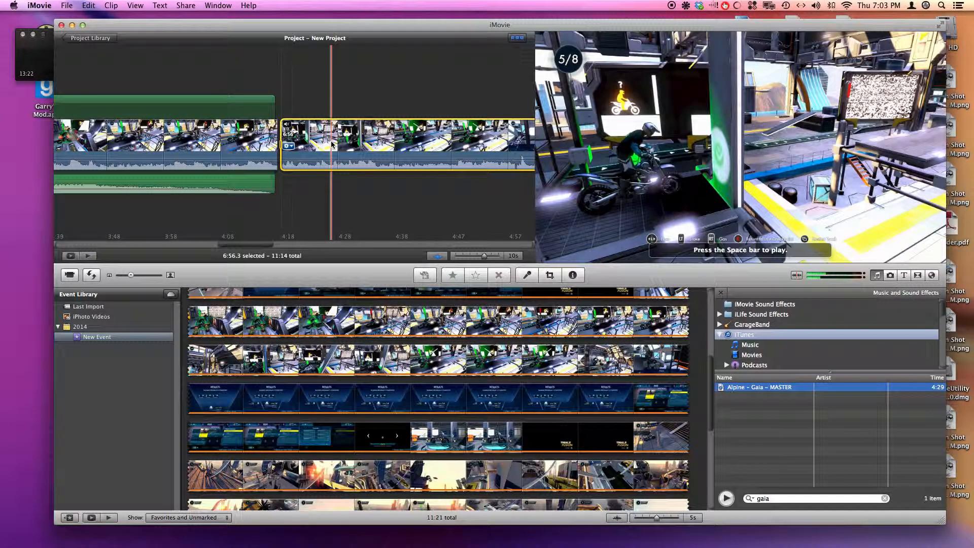
key("Delete")
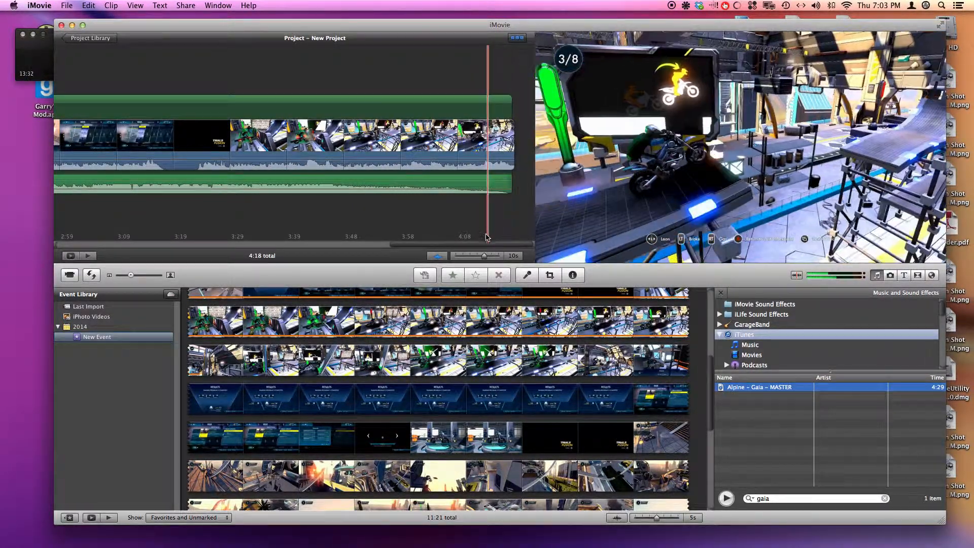
Step: Preview the Trials Fusion title clip at the start of the project and delete it
left_click_drag(486, 257, 477, 256)
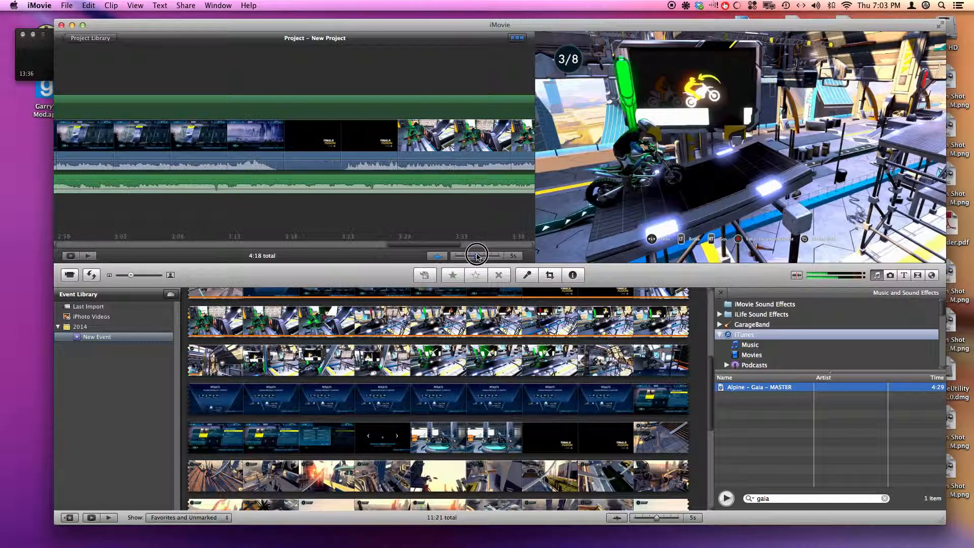
scroll(471, 226, "right", 10)
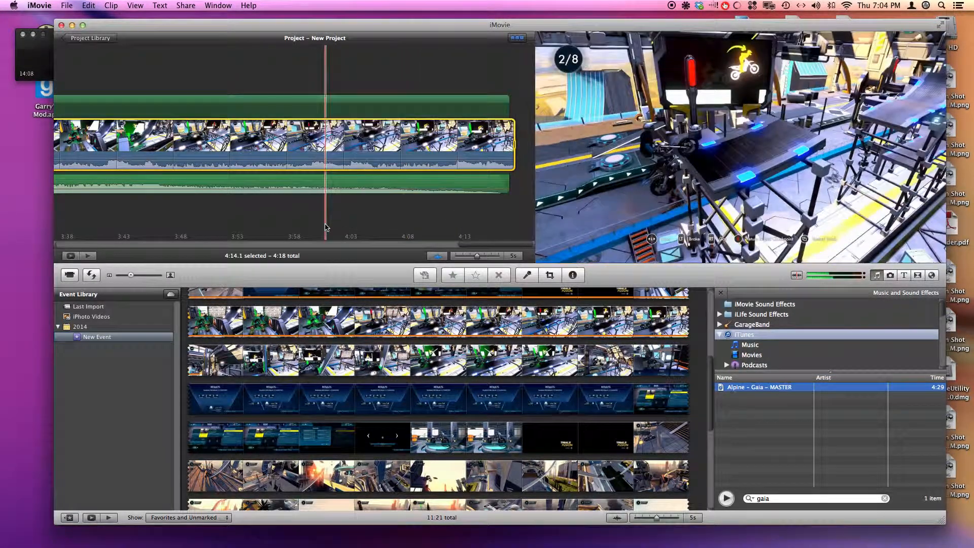
scroll(262, 208, "left", 5)
scroll(263, 208, "left", 10)
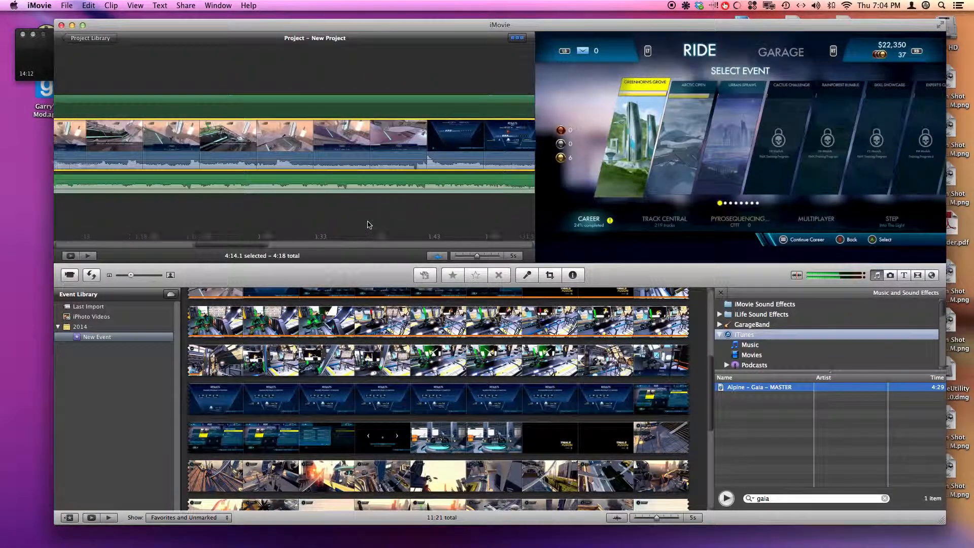
scroll(369, 226, "left", 3)
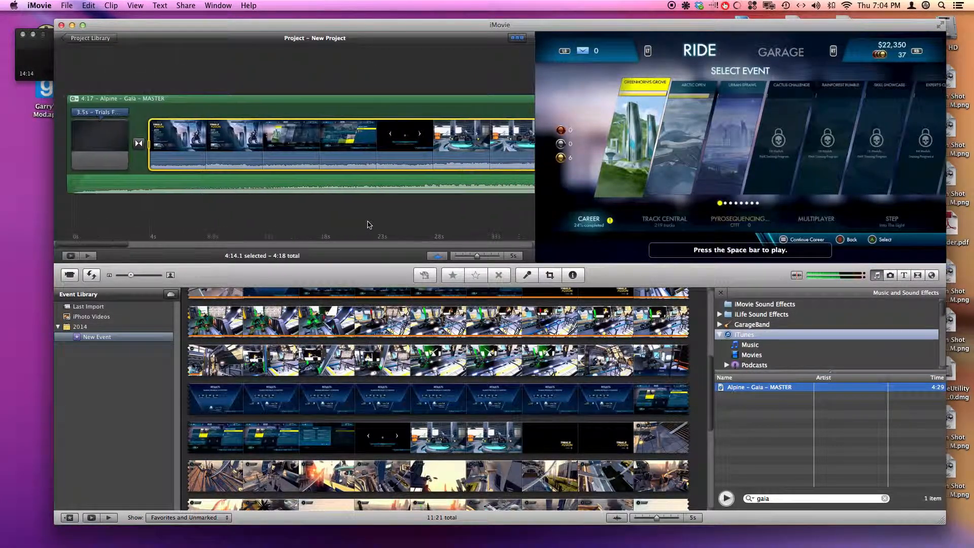
left_click(100, 149)
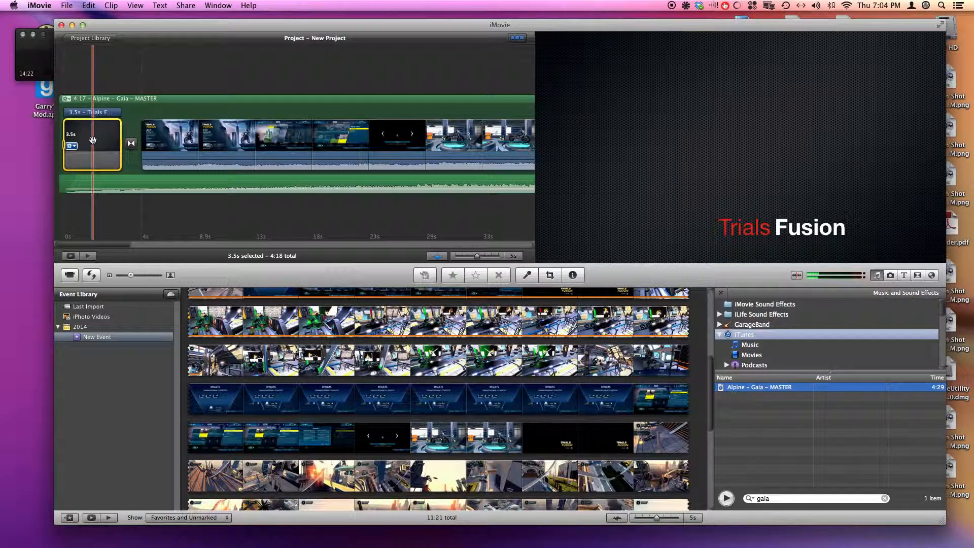
key("space")
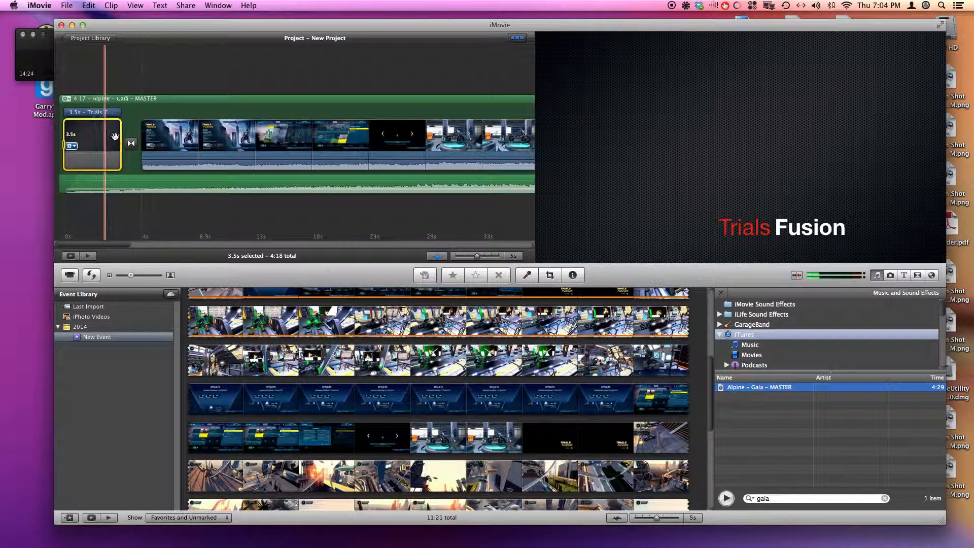
scroll(250, 327, "up", 5)
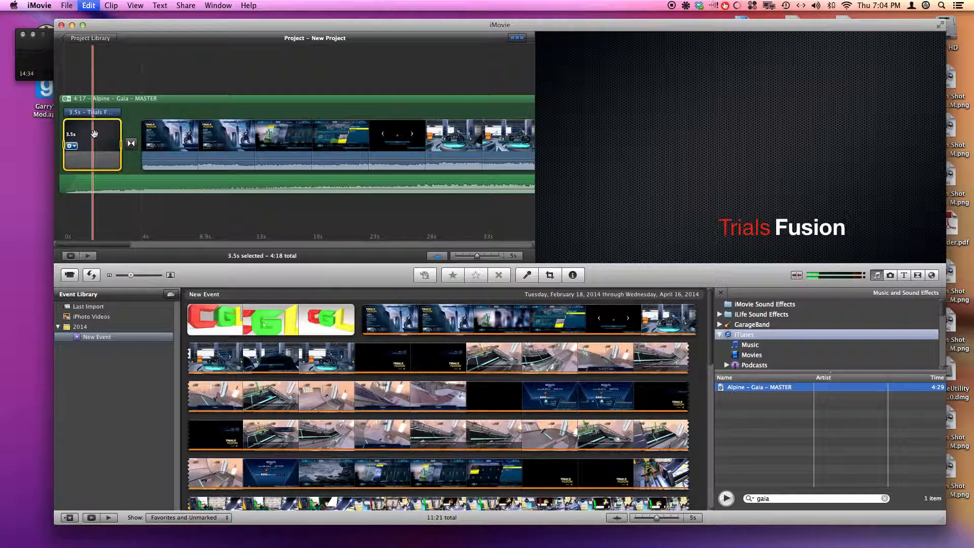
key("Delete")
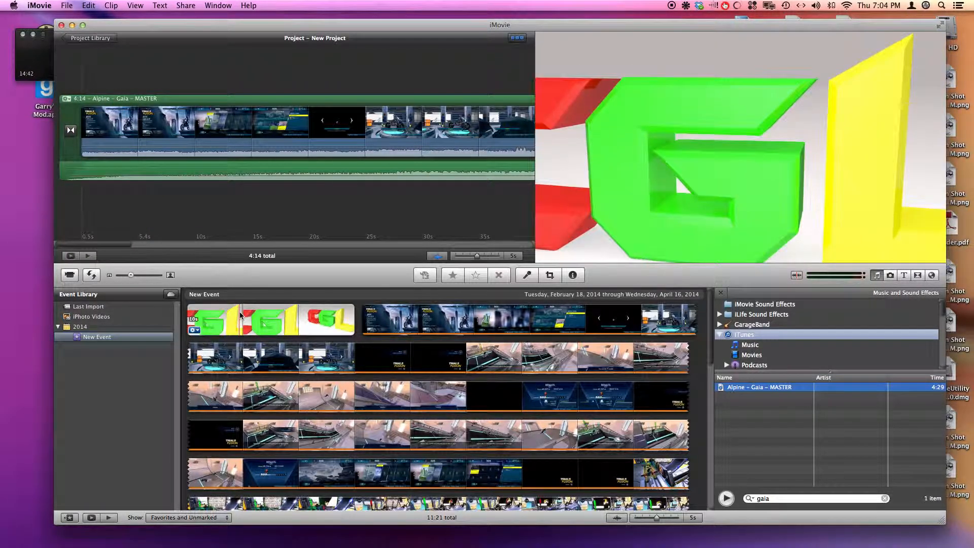
Step: Select the entire CGL intro clip in the New Event footage and insert it at the start of the project
right_click(241, 314)
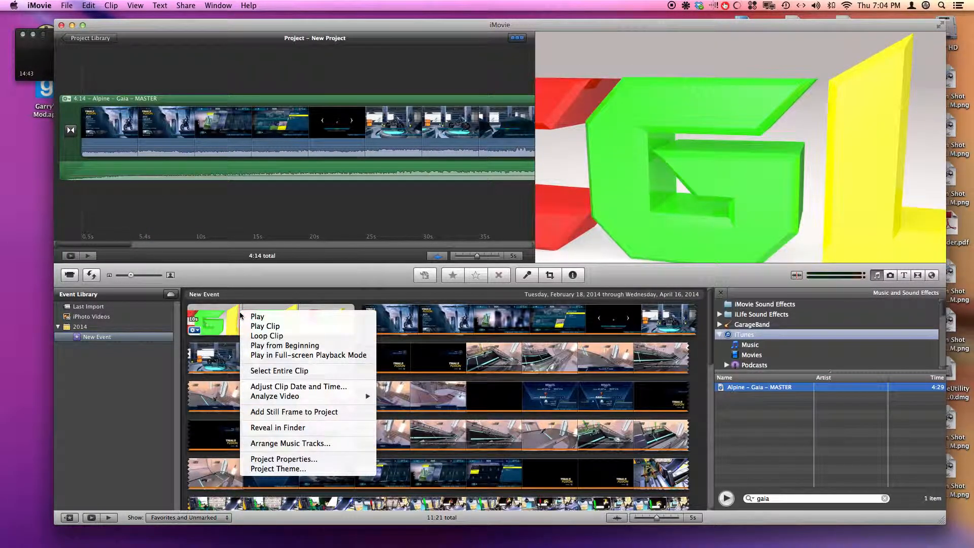
left_click(263, 371)
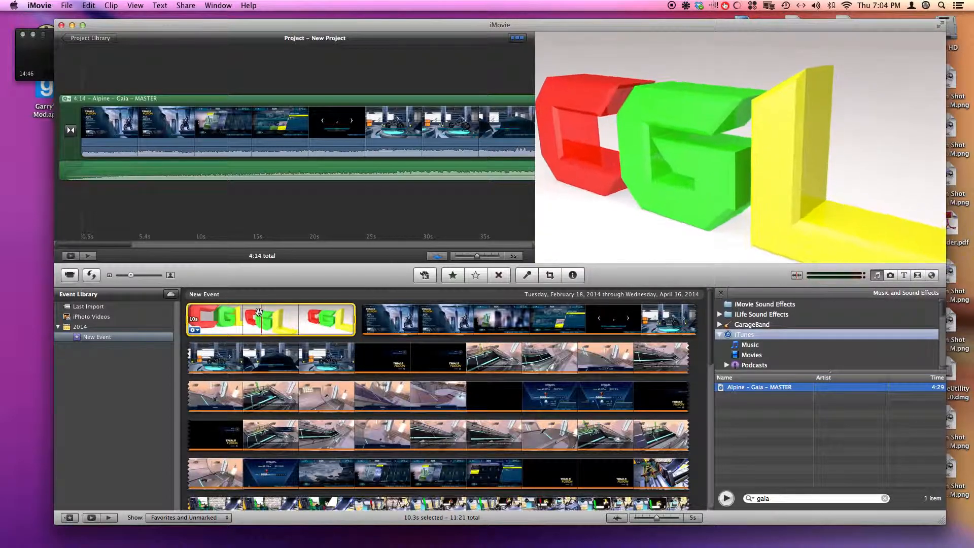
left_click_drag(259, 312, 61, 159)
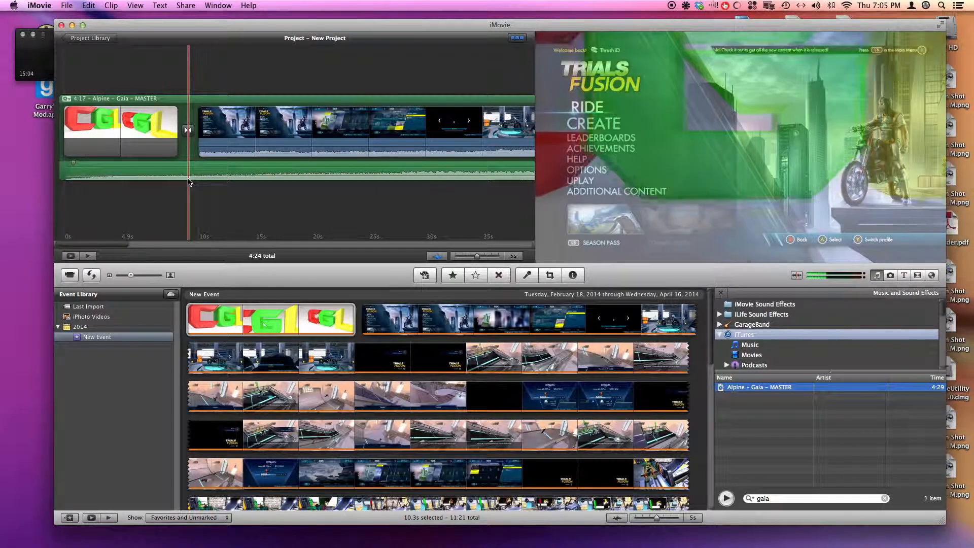
Step: Split the gameplay clip again where the background music now ends and delete the leftover section after it
scroll(286, 186, "right", 3)
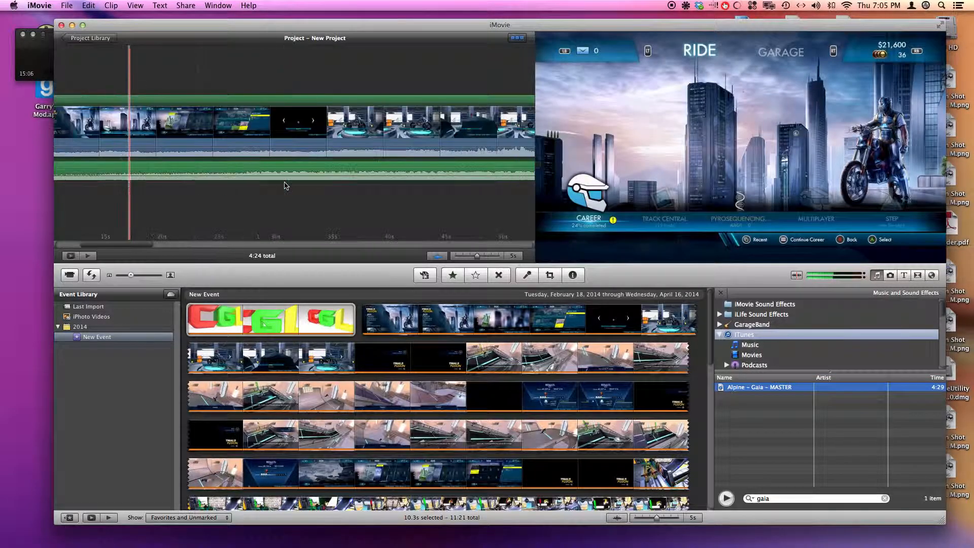
scroll(284, 185, "right", 15)
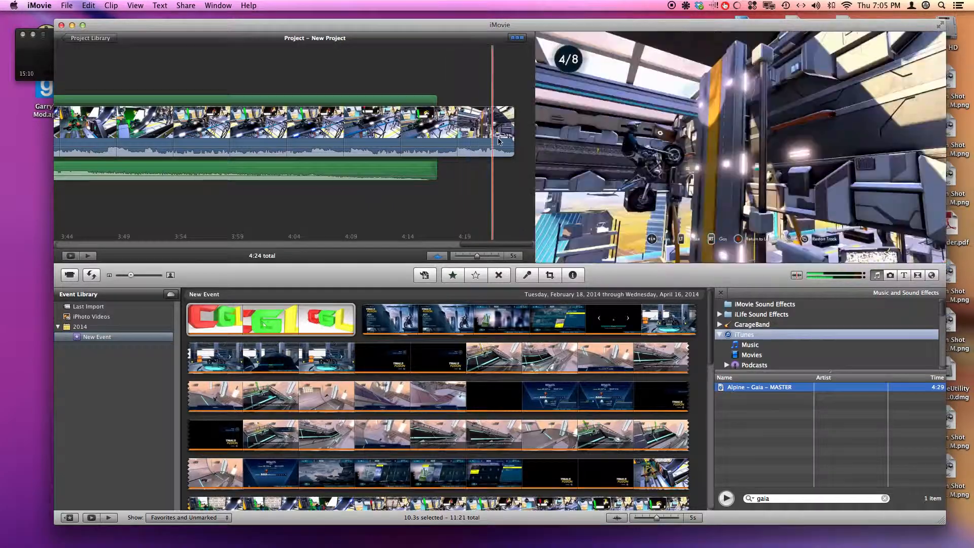
left_click(441, 136)
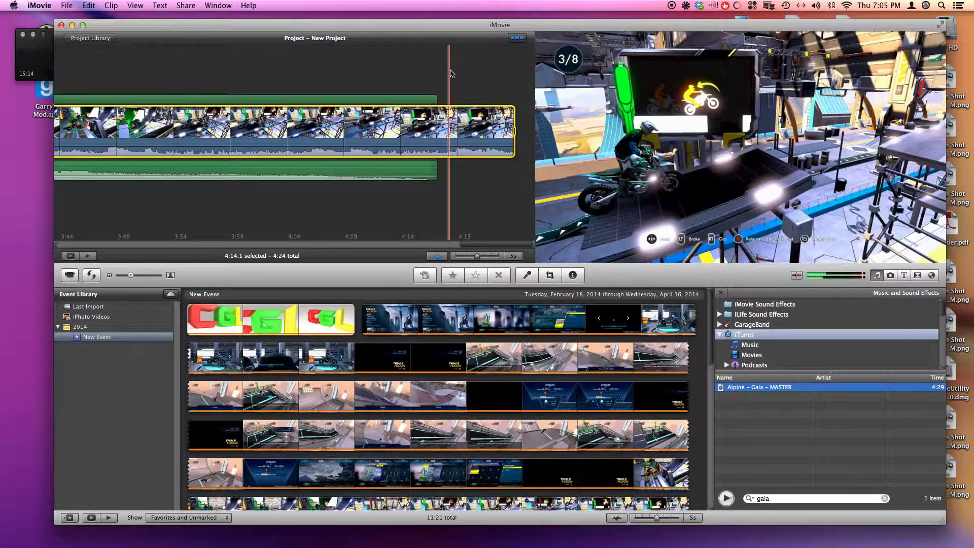
left_click(441, 101)
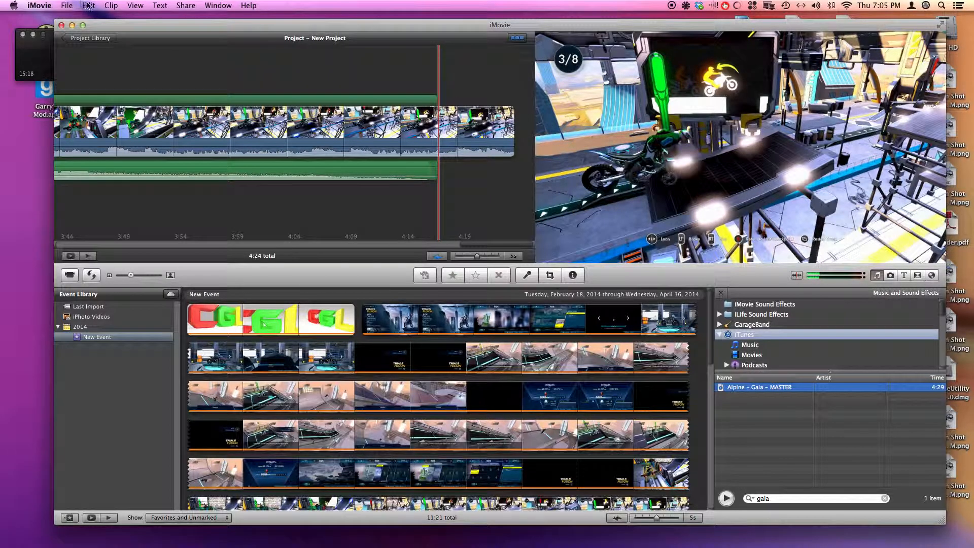
left_click(89, 6)
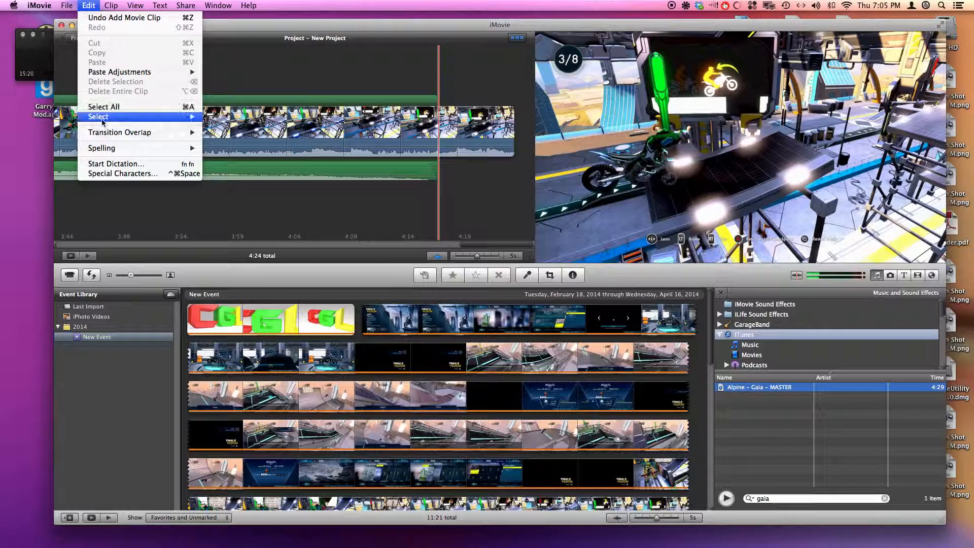
mouse_move(111, 9)
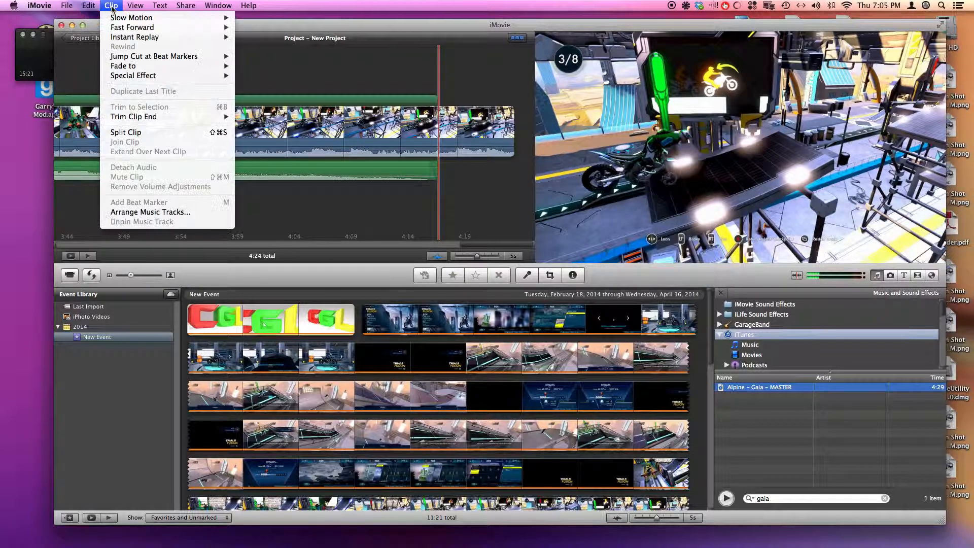
left_click(120, 133)
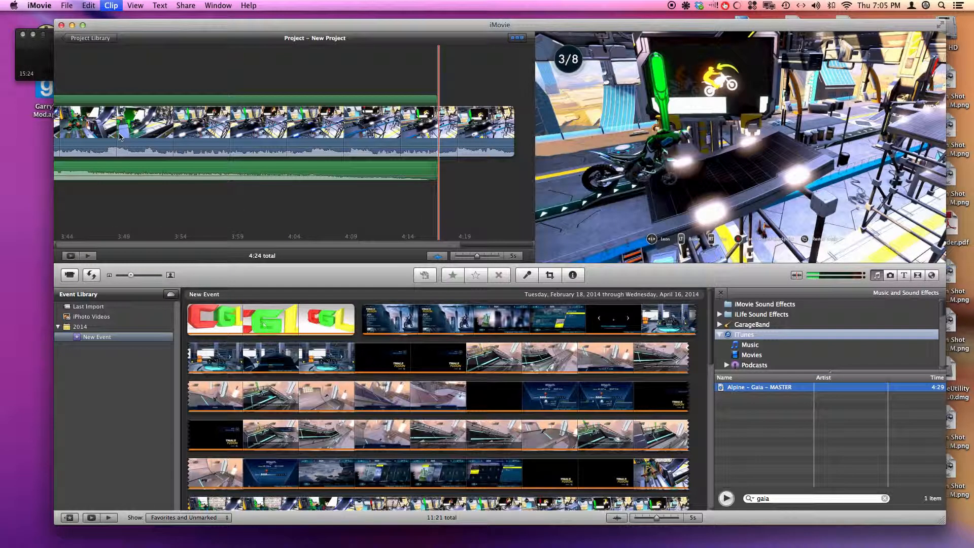
left_click(500, 136)
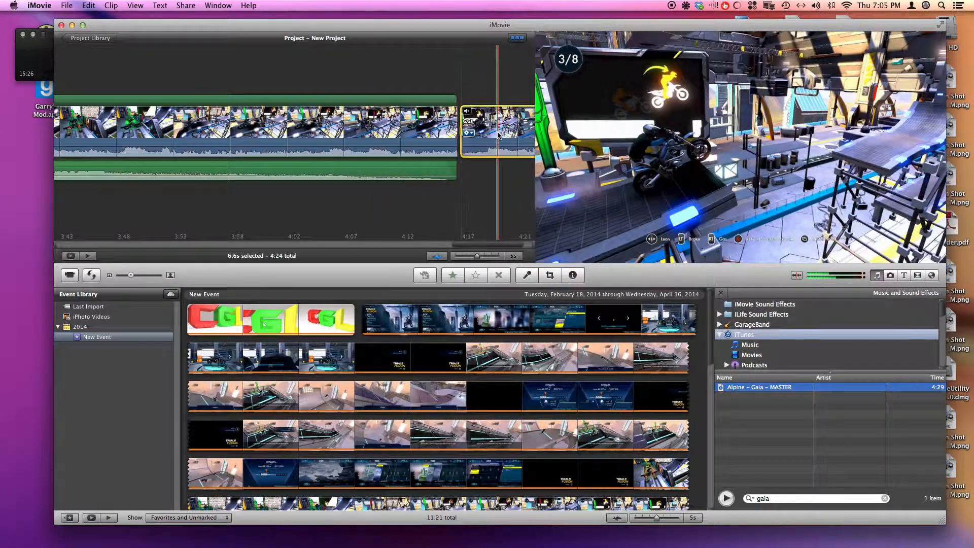
key("Delete")
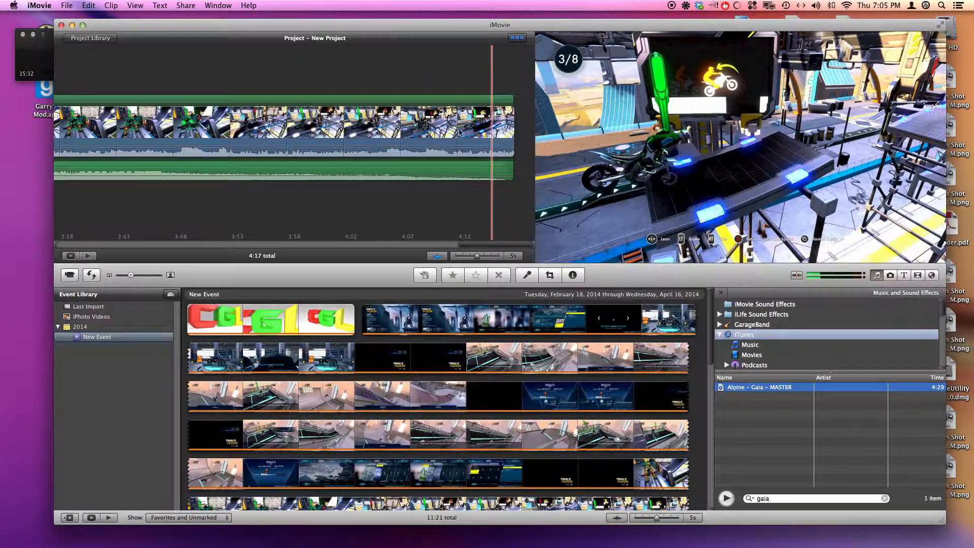
Step: Add a Fade to Black transition at the end of the last gameplay clip and check its transition adjustments
left_click(904, 276)
left_click(920, 276)
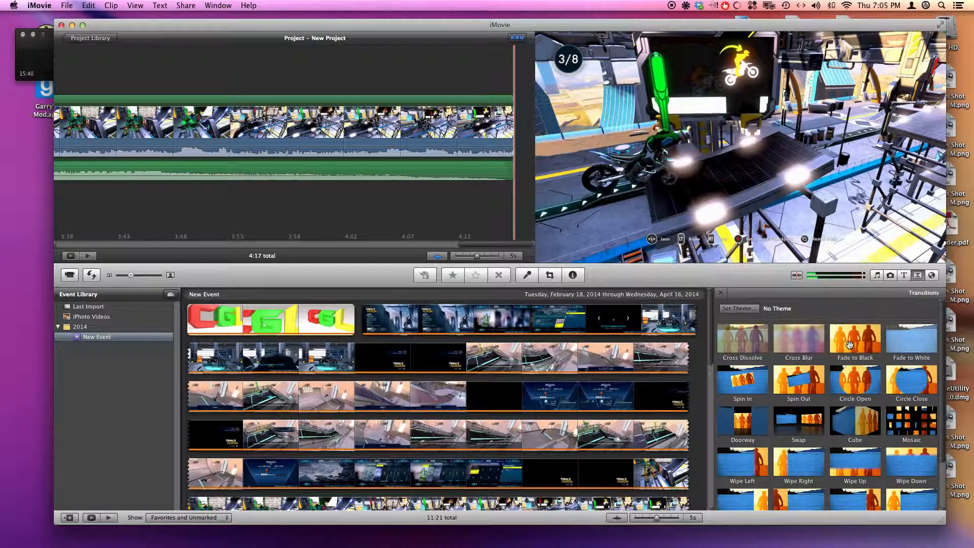
left_click_drag(856, 342, 523, 150)
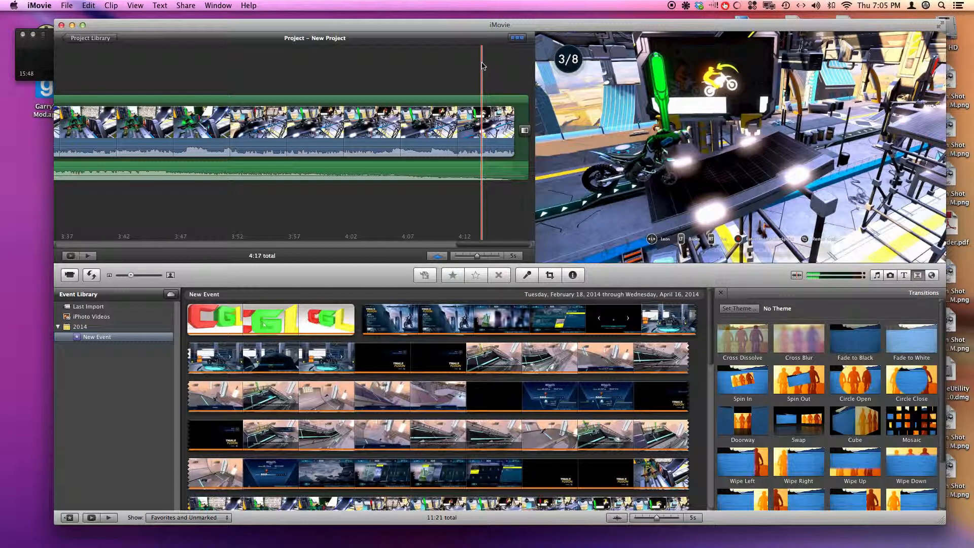
scroll(482, 66, "right", 2)
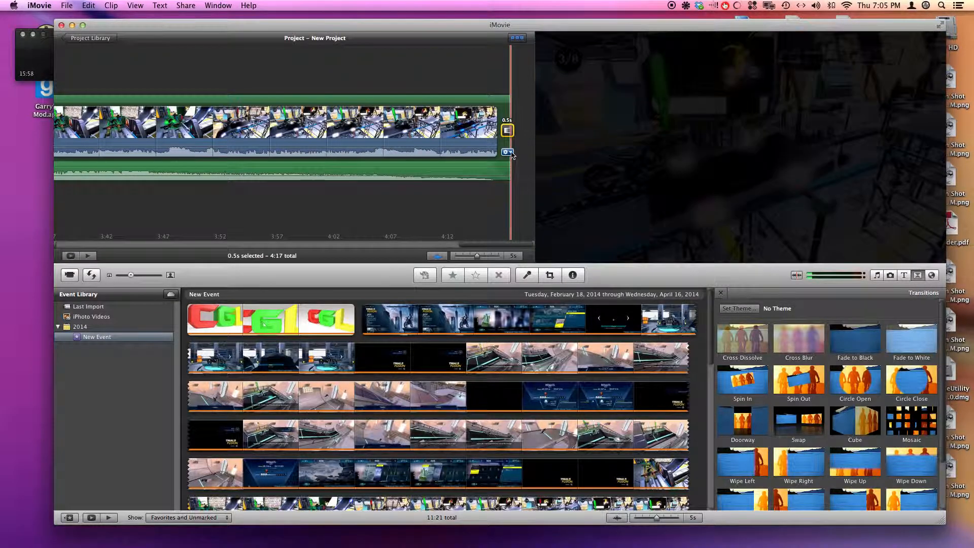
left_click(507, 152)
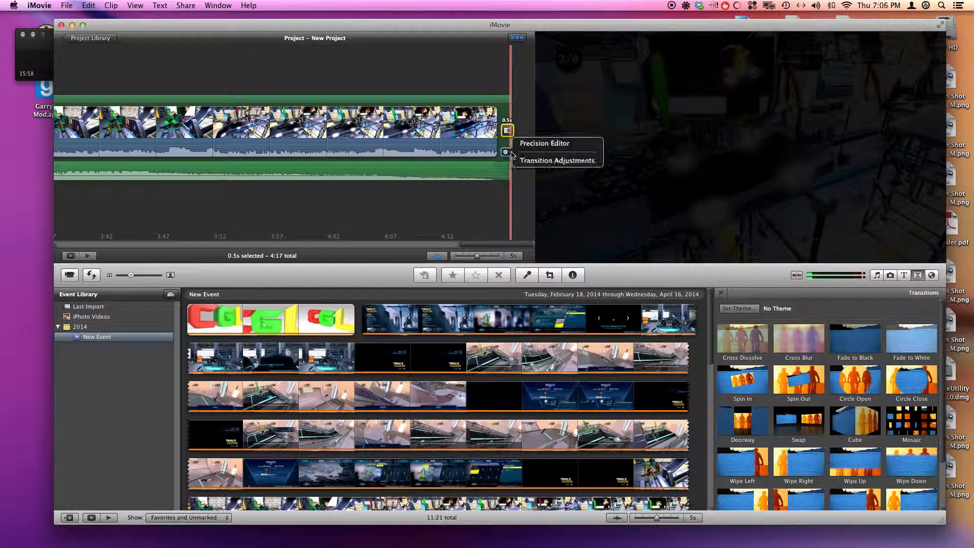
left_click(542, 159)
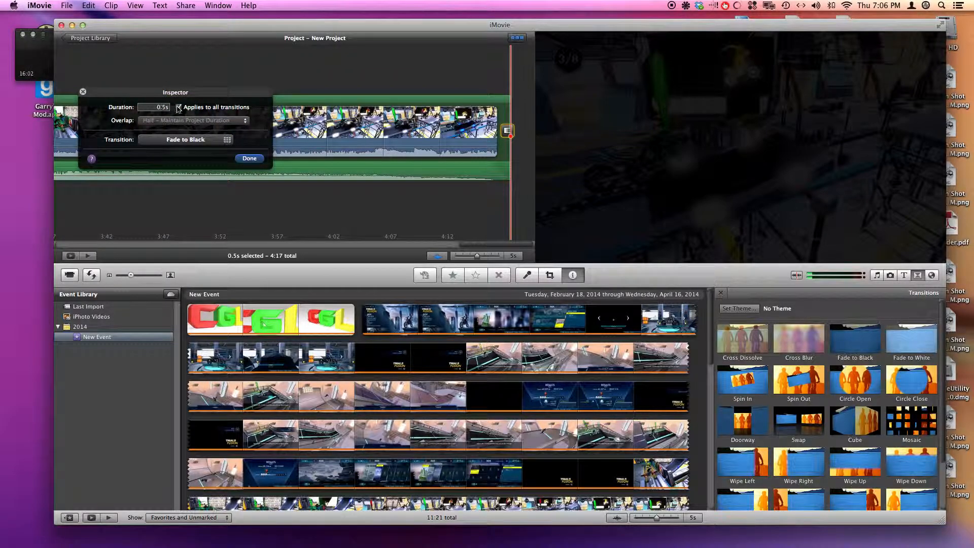
left_click(249, 158)
scroll(289, 195, "left", 5)
scroll(291, 195, "left", 5)
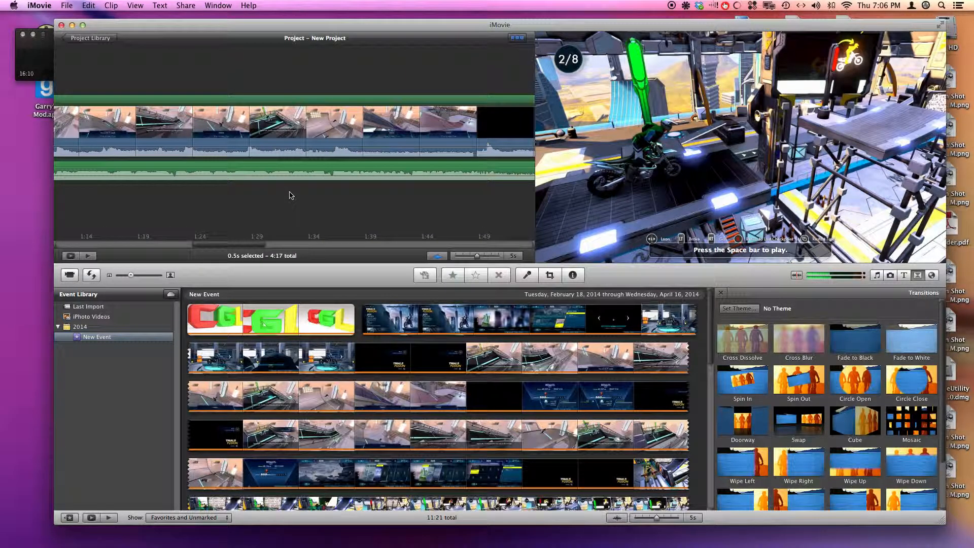
scroll(289, 195, "left", 5)
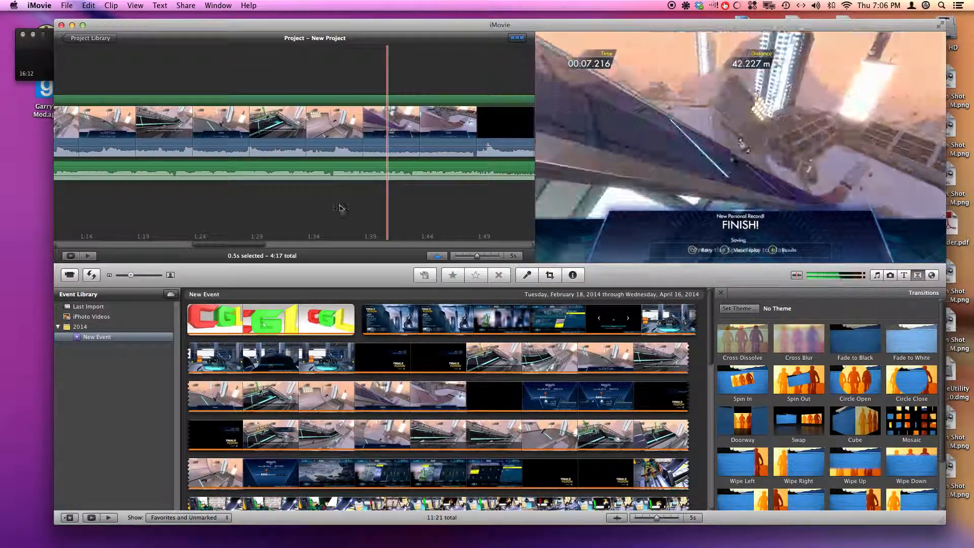
scroll(274, 207, "left", 2)
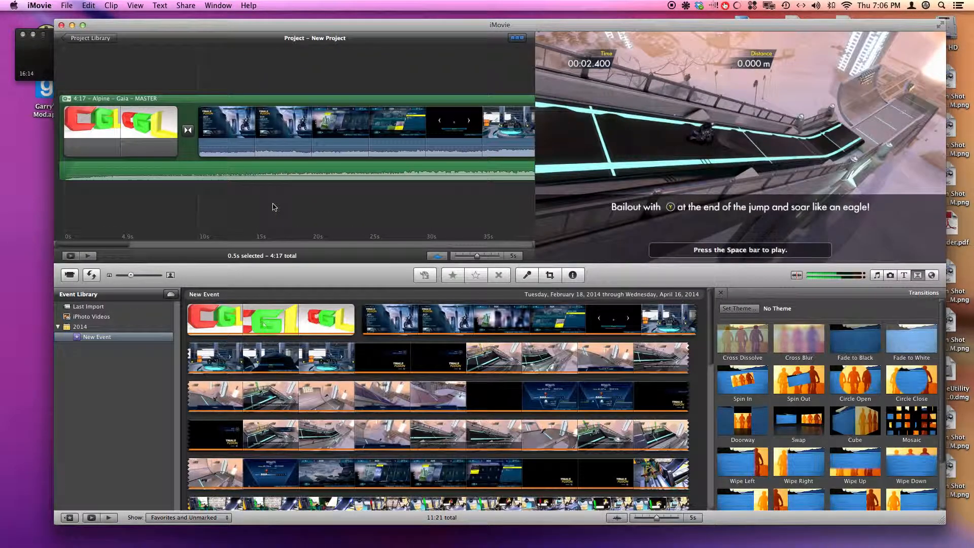